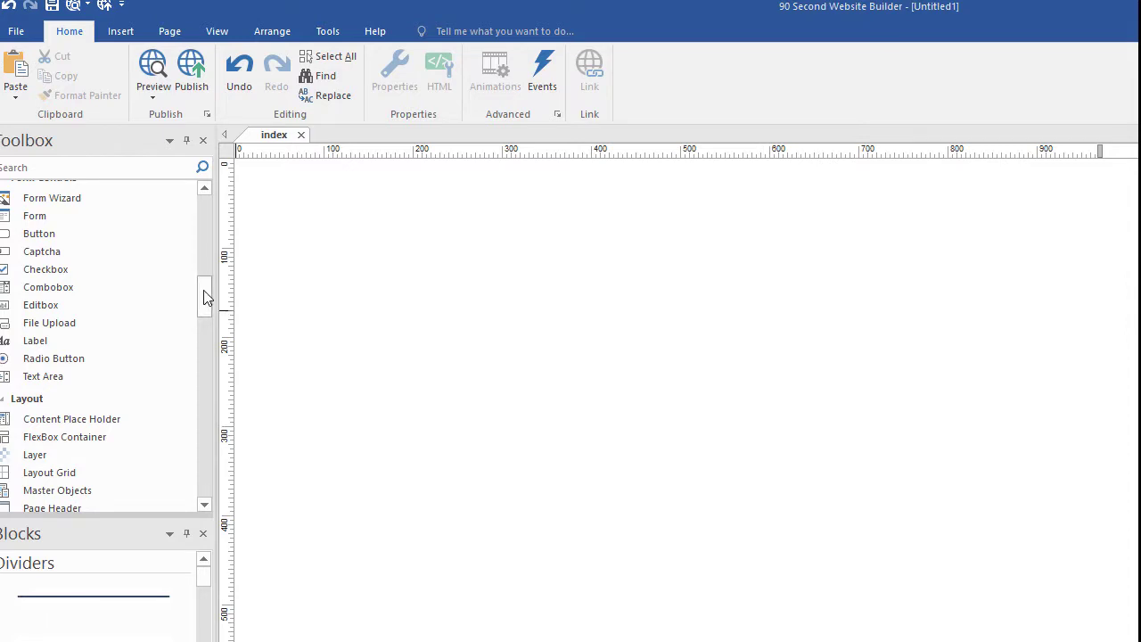
Scroll the Toolbox down to the Media section with the YouTube item.
scroll(205, 308, "down", 5)
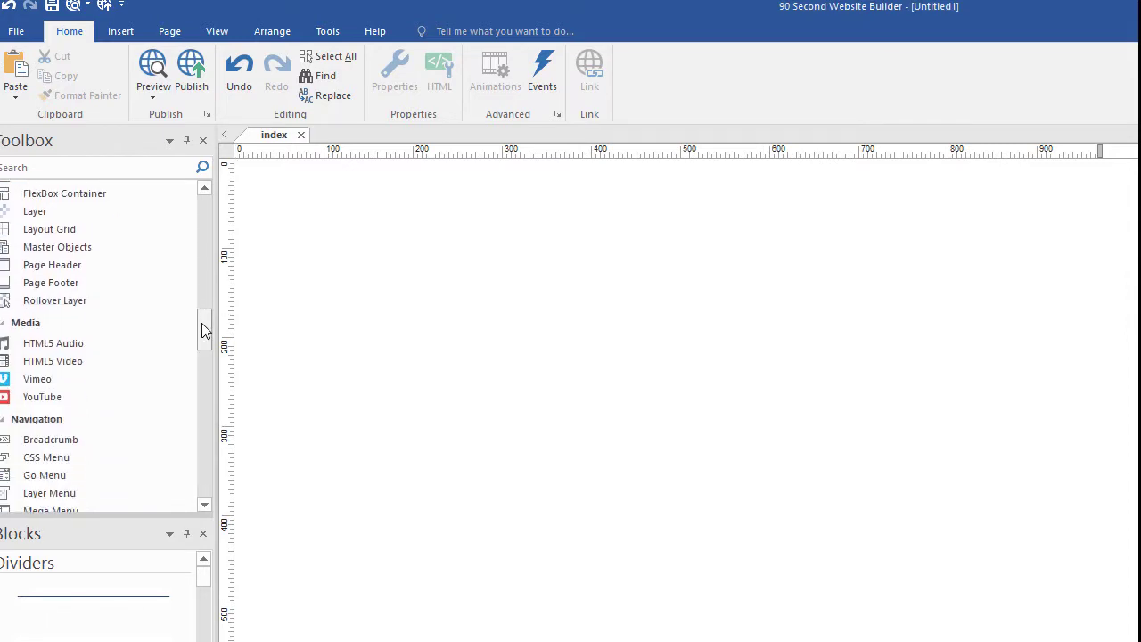
left_click(34, 403)
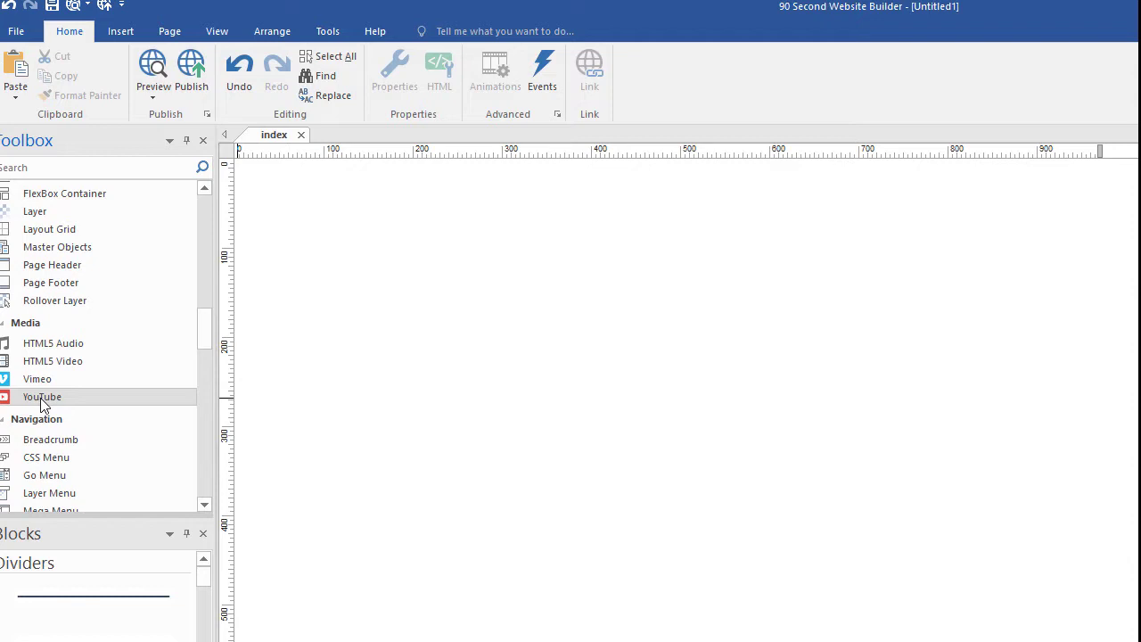
left_click_drag(382, 226, 660, 382)
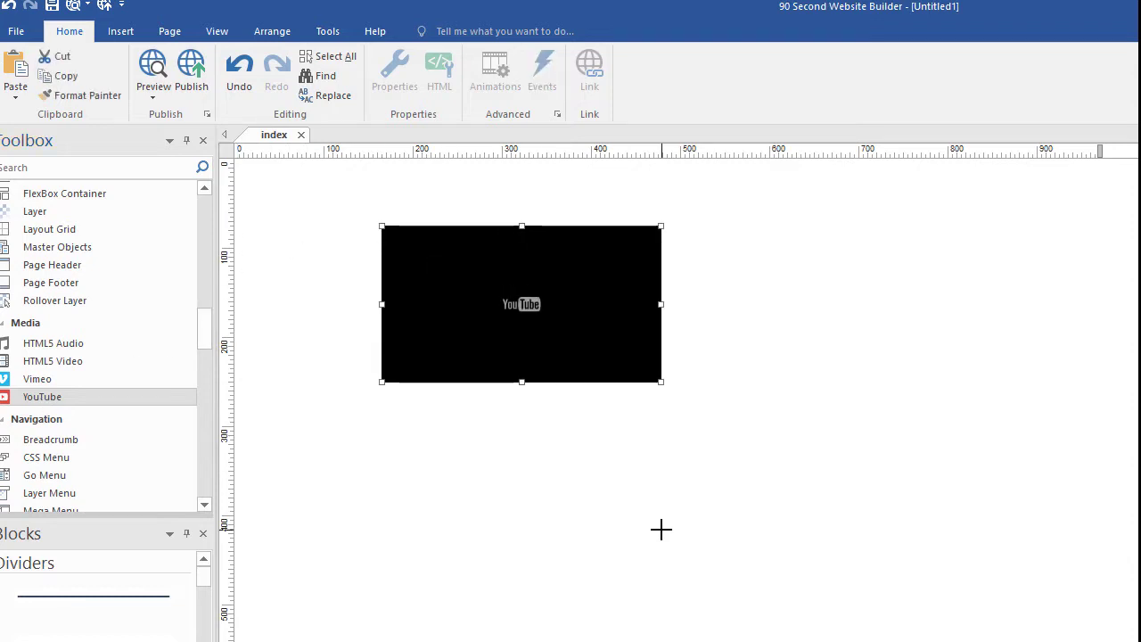
double_click(556, 298)
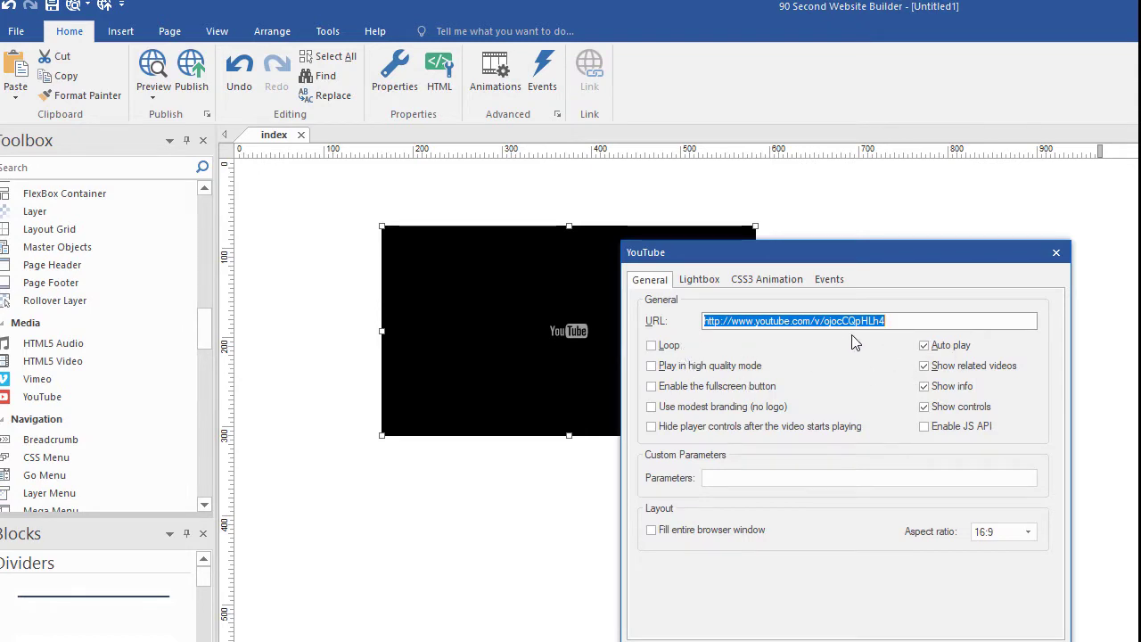
left_click_drag(894, 253, 937, 190)
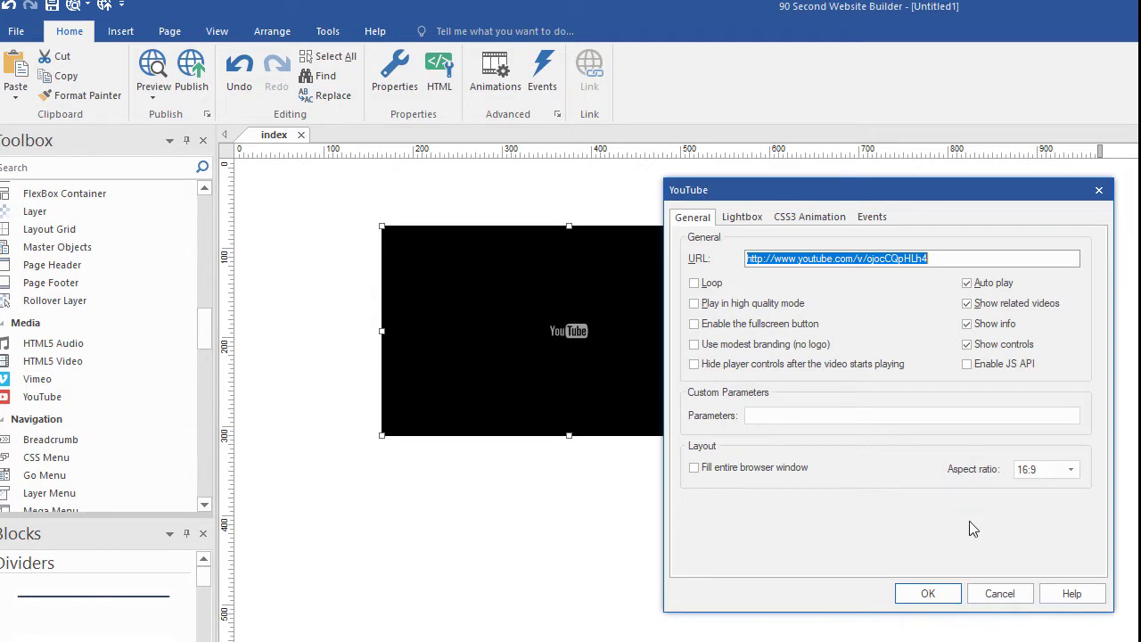
left_click(998, 594)
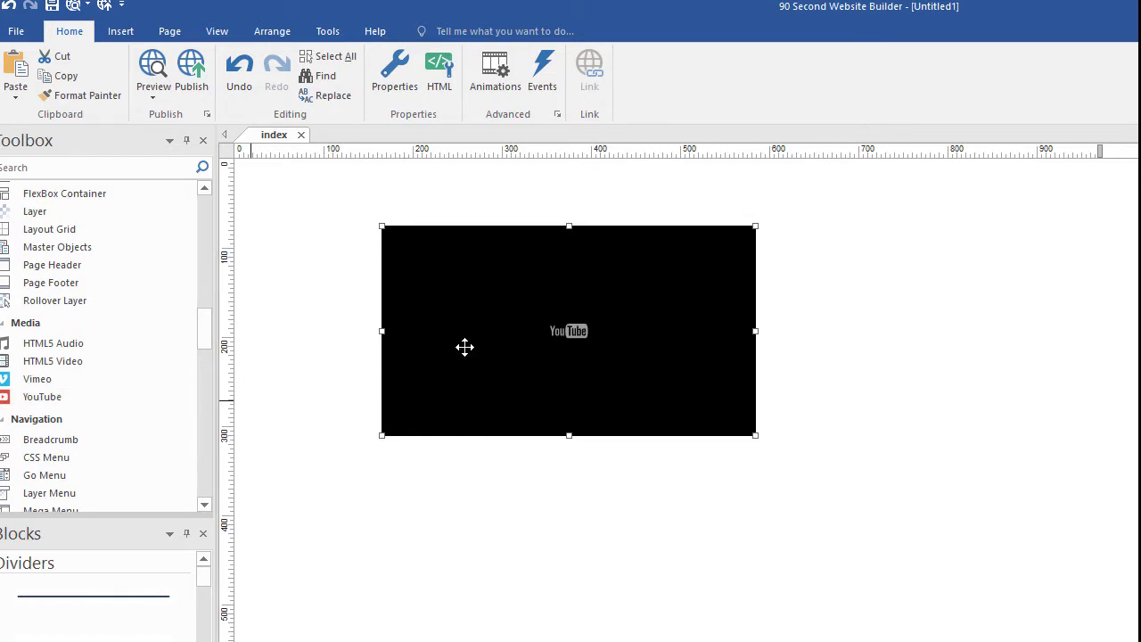
key("Delete")
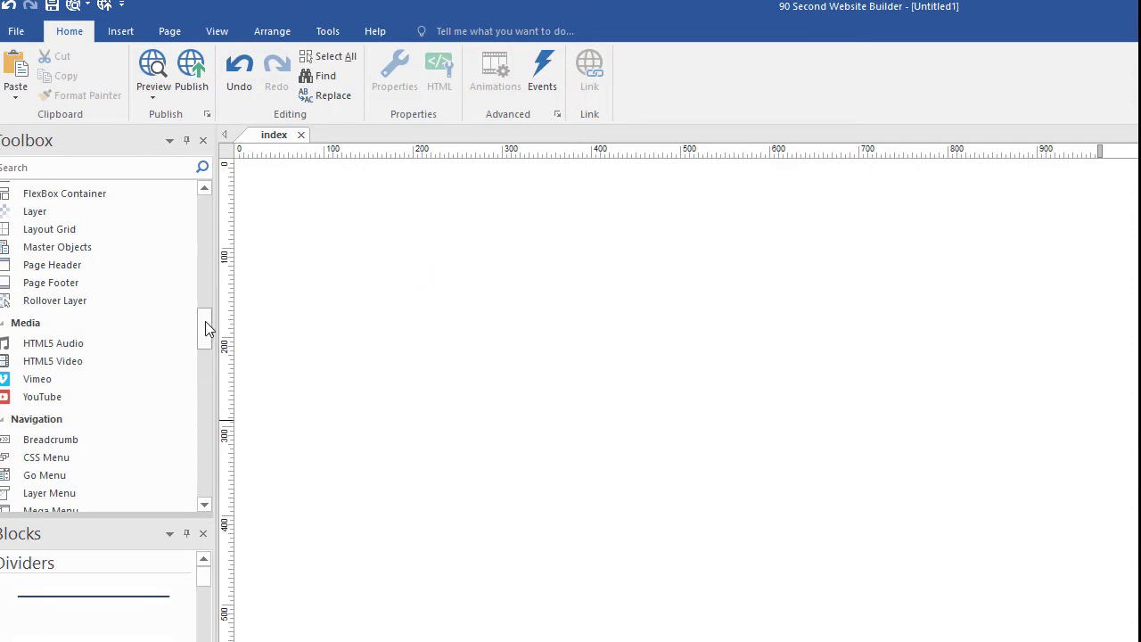
Draw a layer rectangle near the top of the index page.
left_click_drag(205, 322, 205, 385)
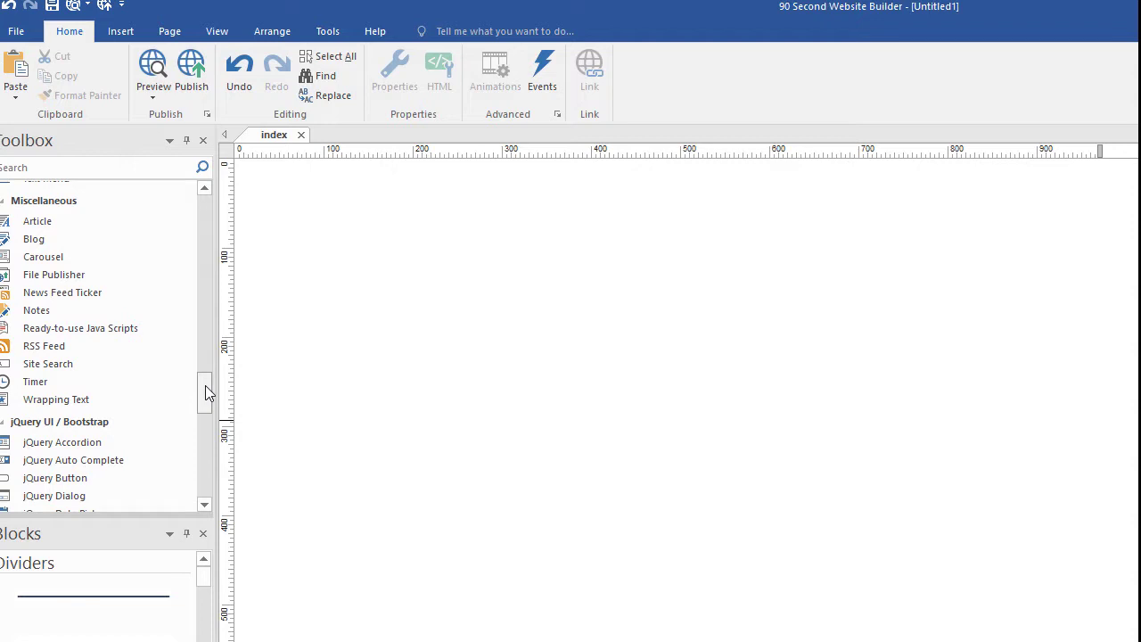
left_click_drag(205, 385, 205, 322)
left_click(34, 269)
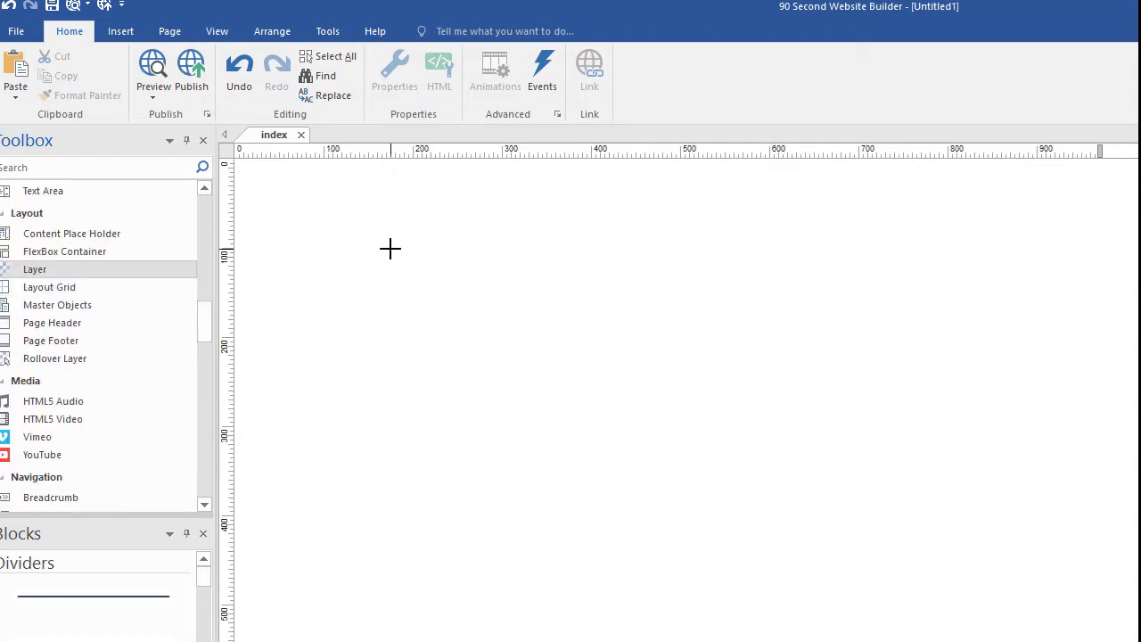
mouse_move(390, 247)
left_mouse_down()
mouse_move(726, 420)
mouse_move(745, 458)
left_mouse_up()
left_click_drag(703, 381, 732, 311)
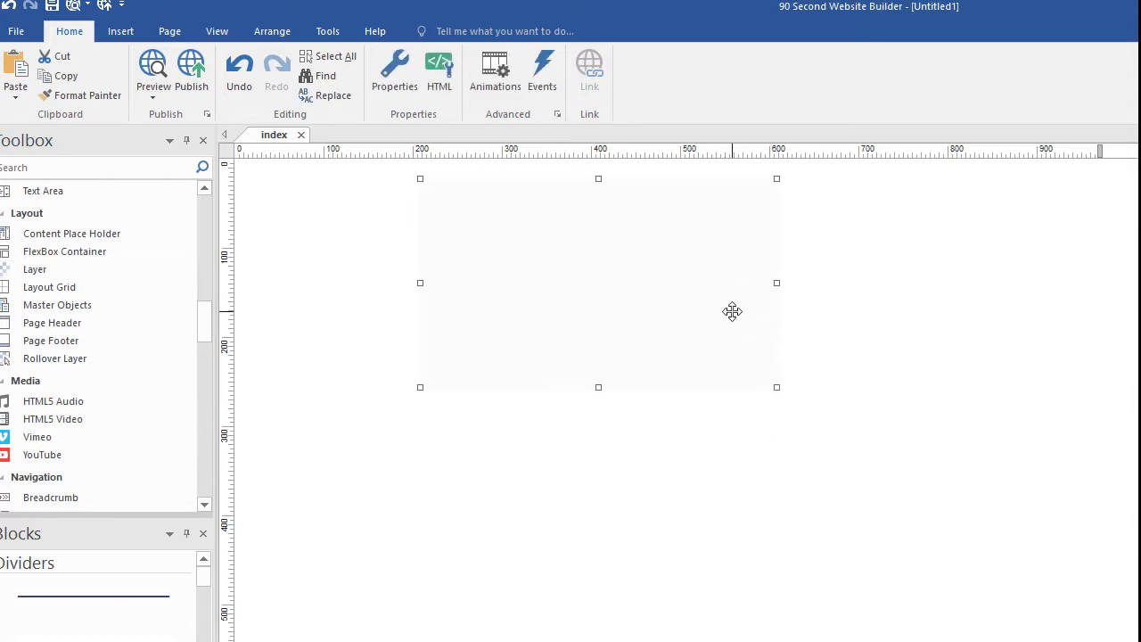
Try Video as the layer's Style background mode, then cancel the properties dialog.
double_click(602, 287)
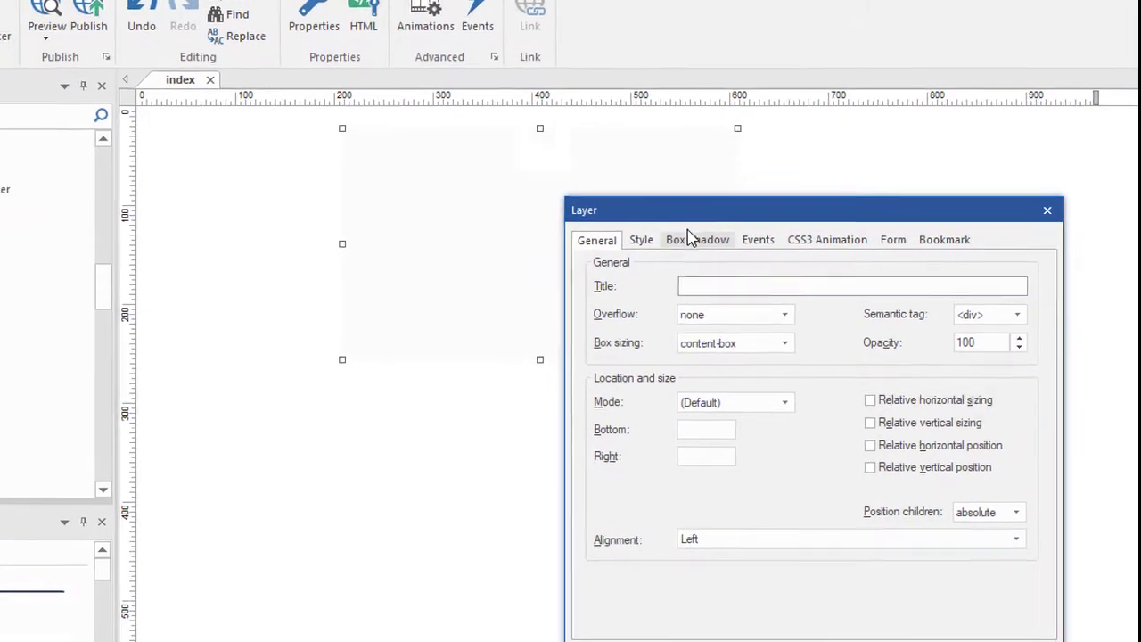
left_click_drag(687, 211, 546, 157)
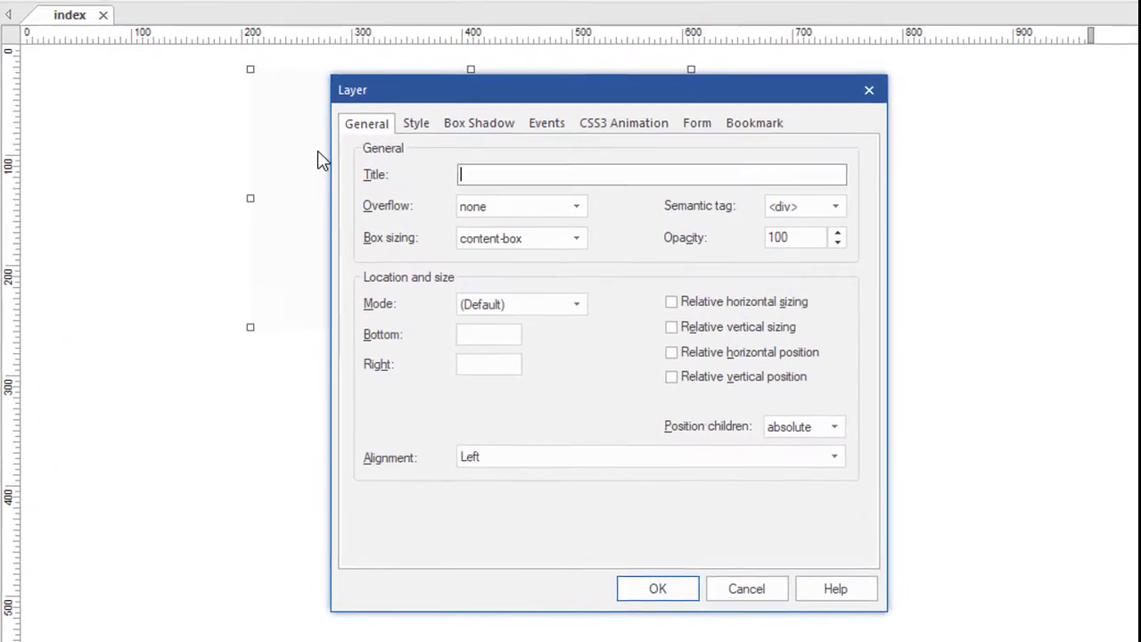
left_click(395, 108)
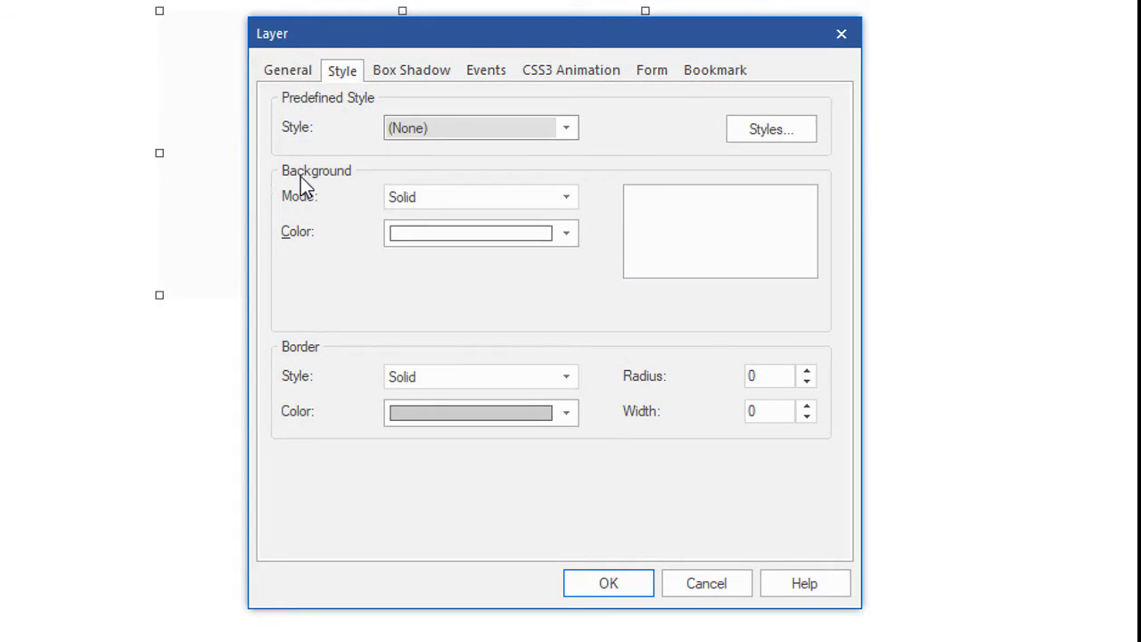
left_click(572, 202)
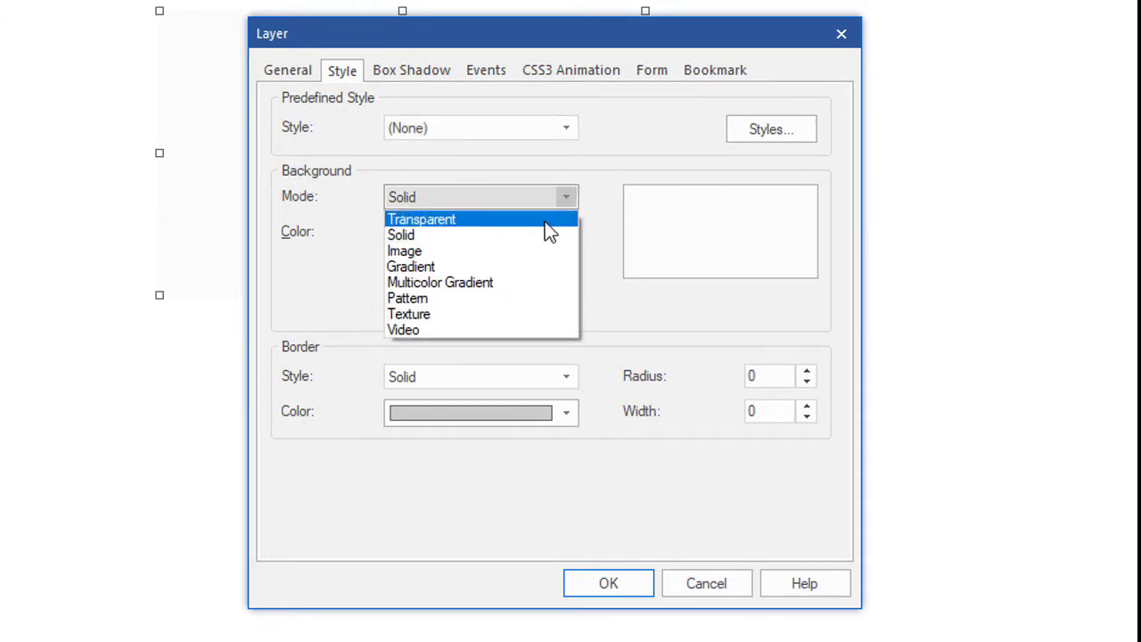
left_click(424, 331)
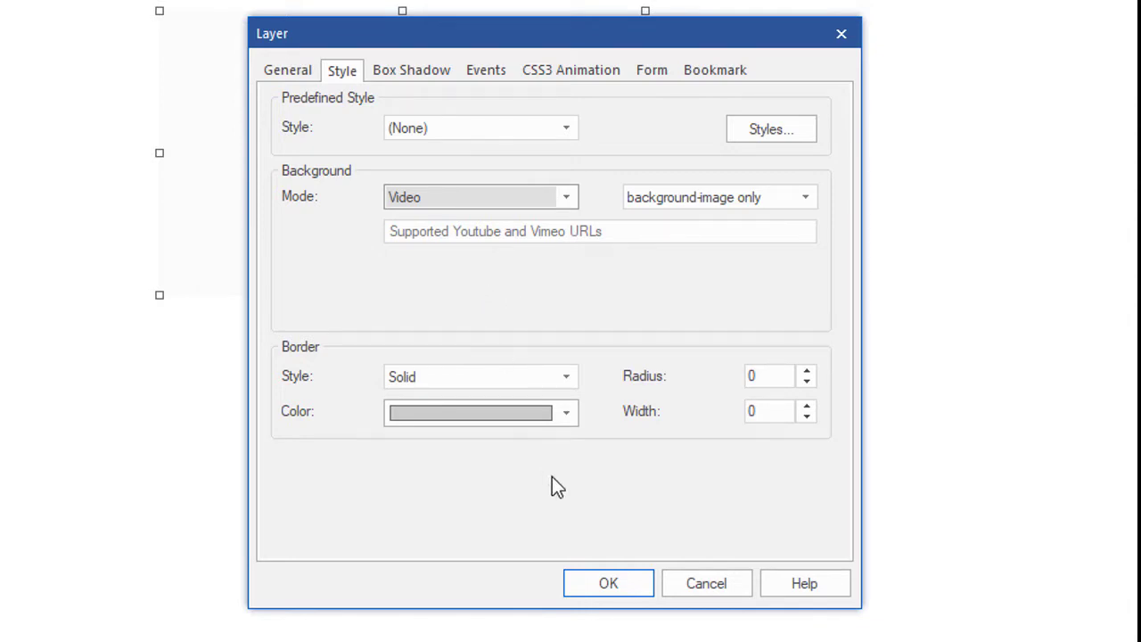
left_click(705, 589)
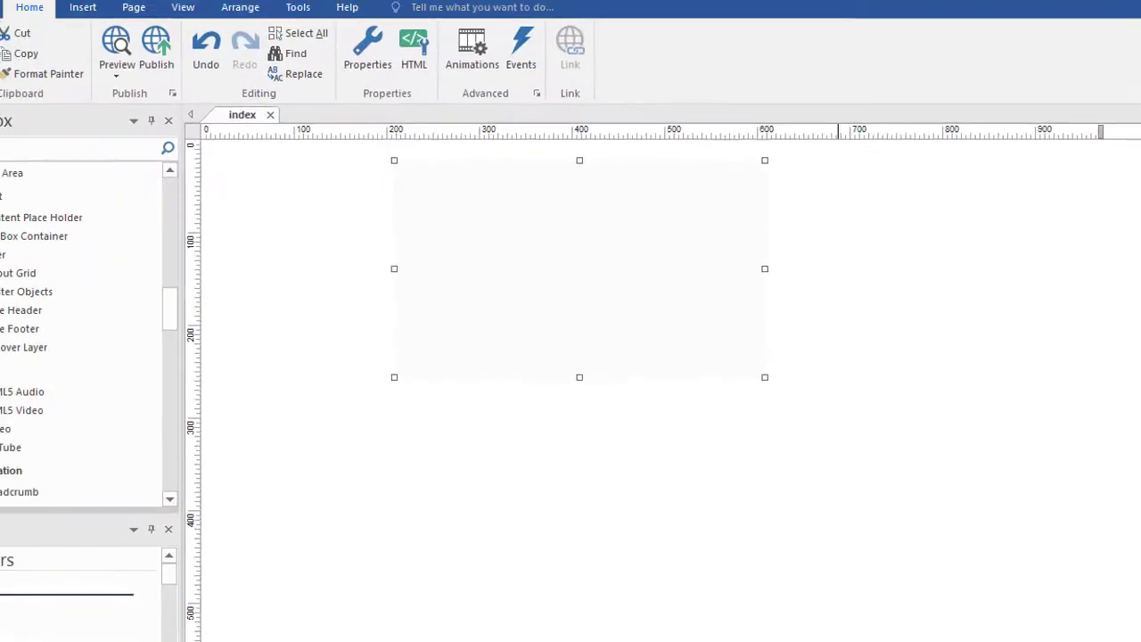
Play the YouTube earth video in Chrome and bring up its Share options.
key("alt+Tab")
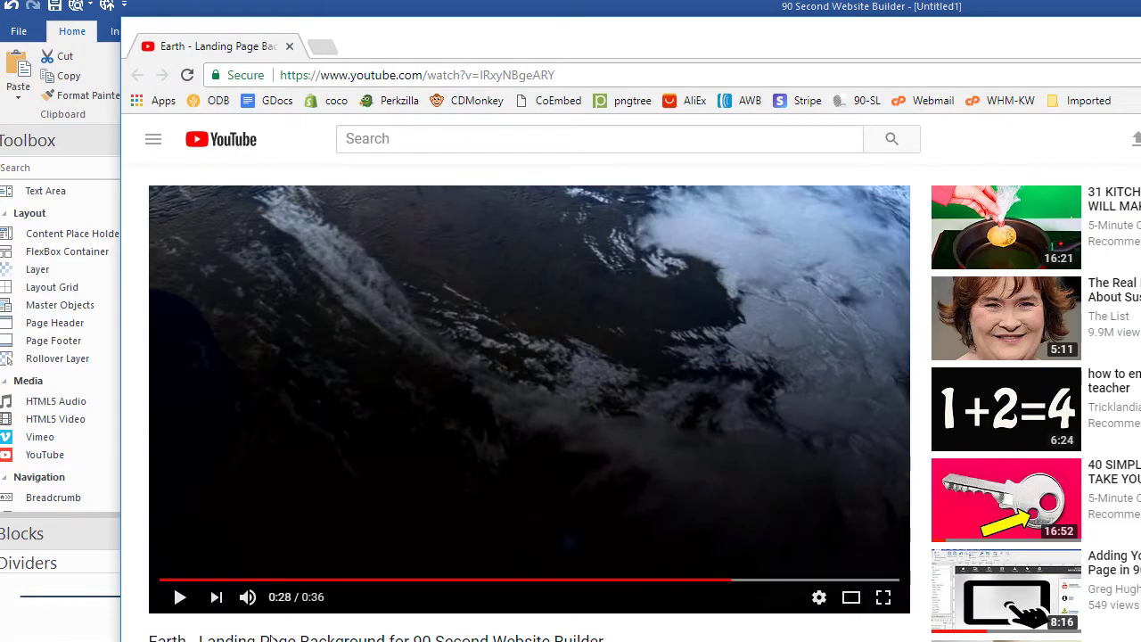
left_click(179, 597)
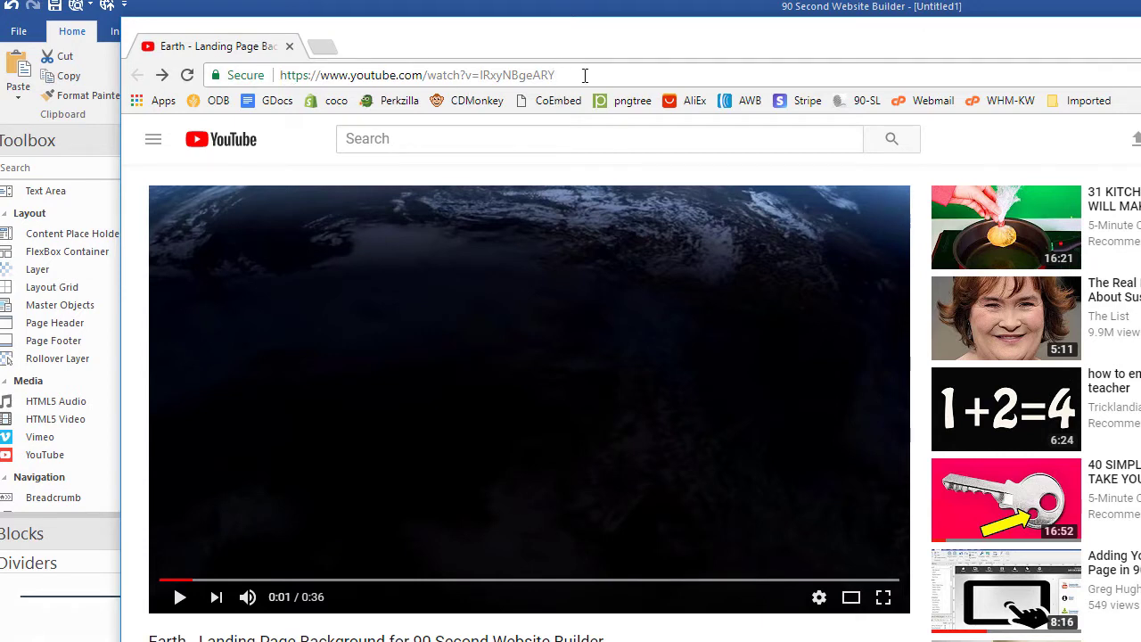
left_click(567, 72)
left_click(567, 72)
left_click_drag(570, 40, 544, 24)
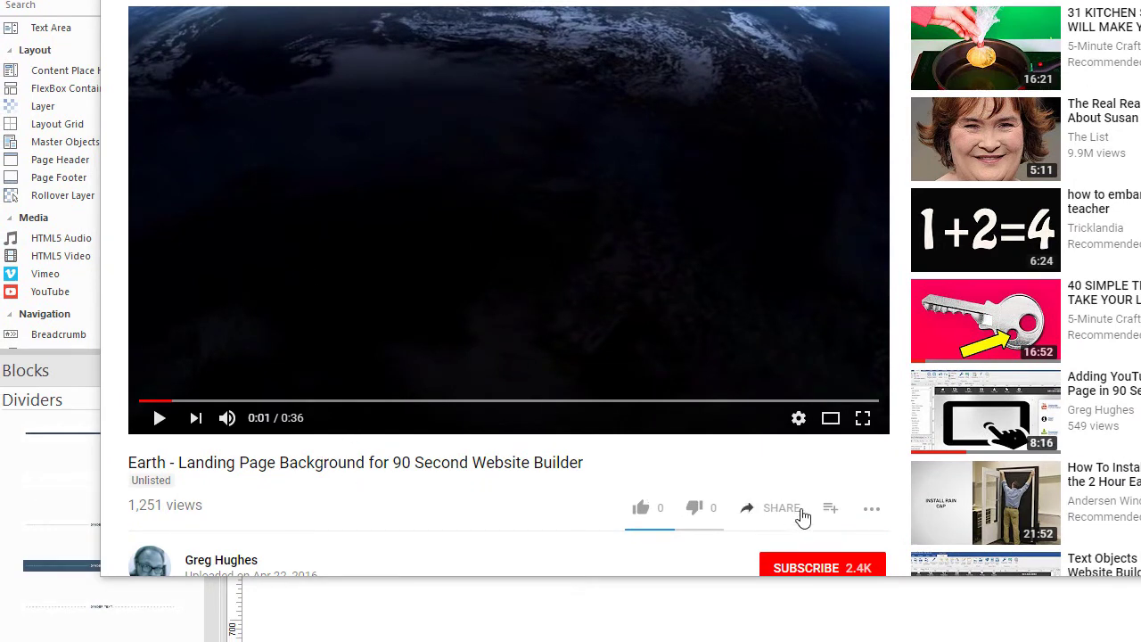
left_click(782, 509)
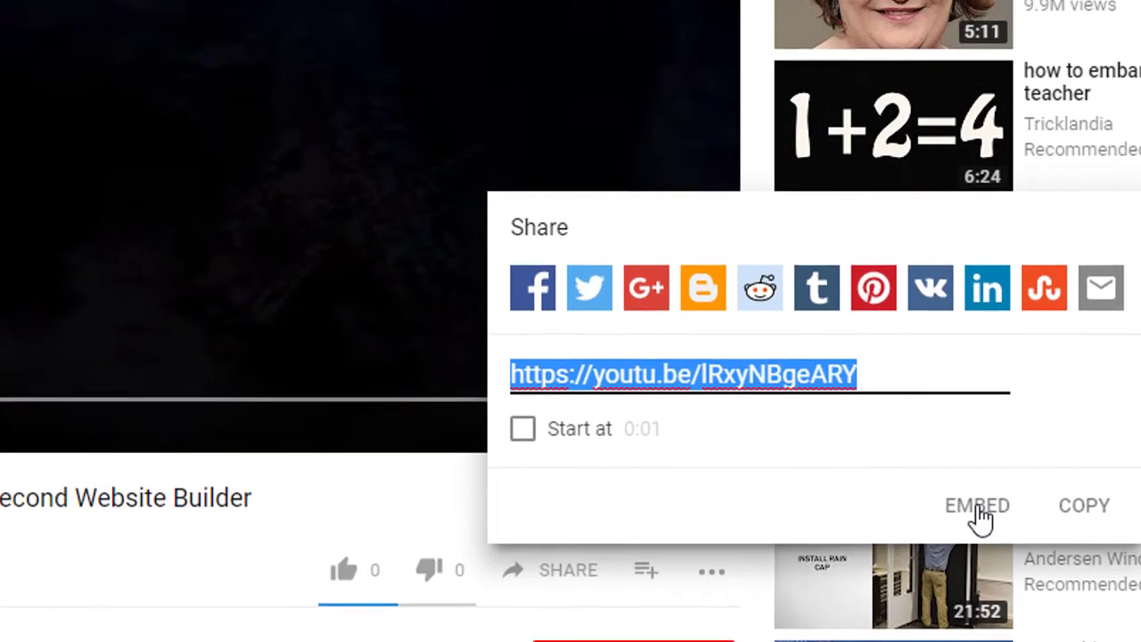
Show the earth video's Embed code and select the entire iframe snippet.
left_click(977, 506)
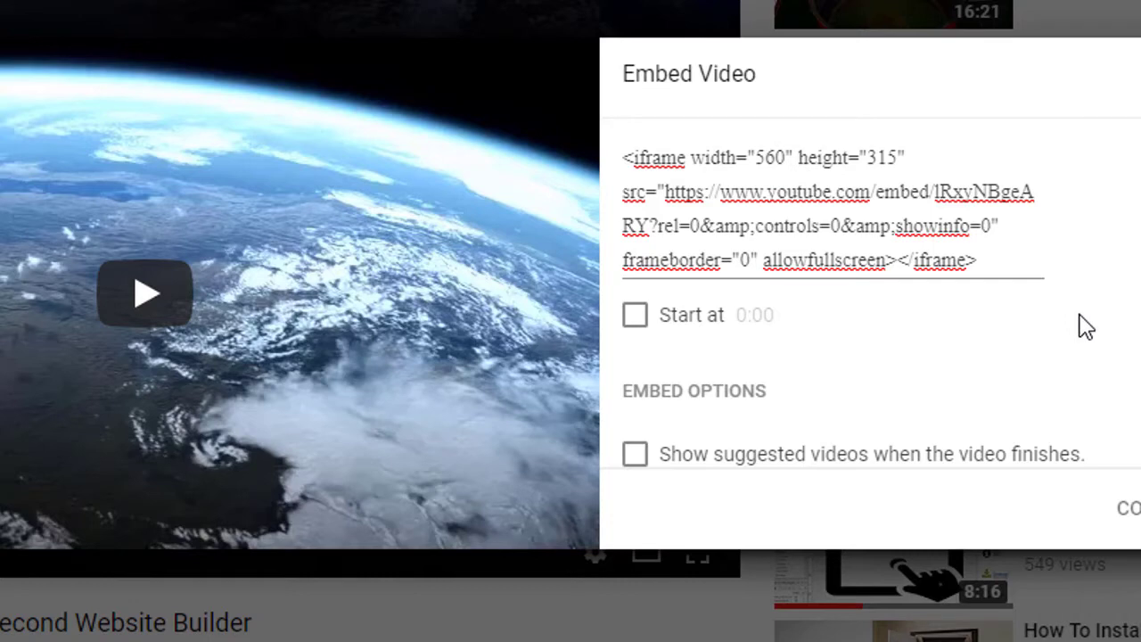
scroll(1124, 267, "down", 3)
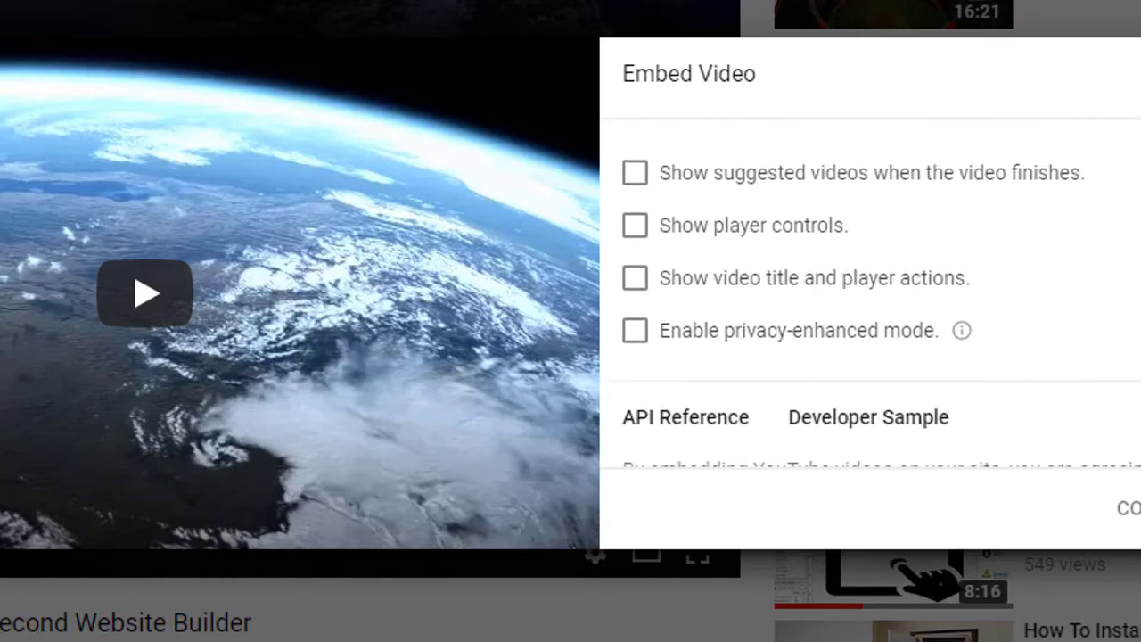
scroll(874, 303, "up", 3)
scroll(874, 303, "down", 4)
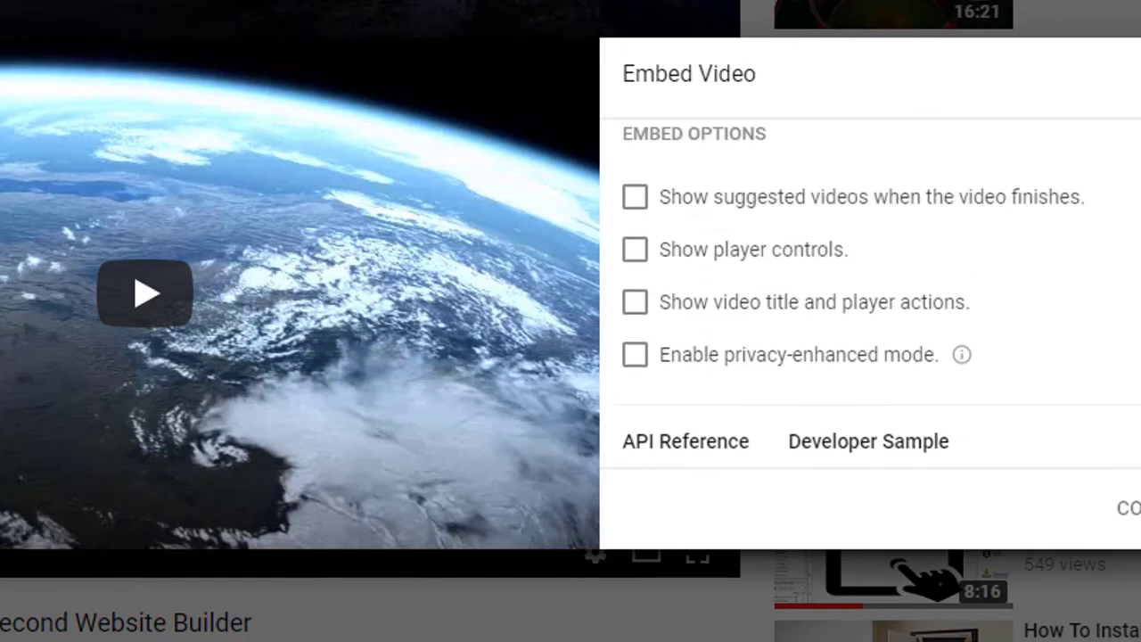
scroll(870, 295, "up", 3)
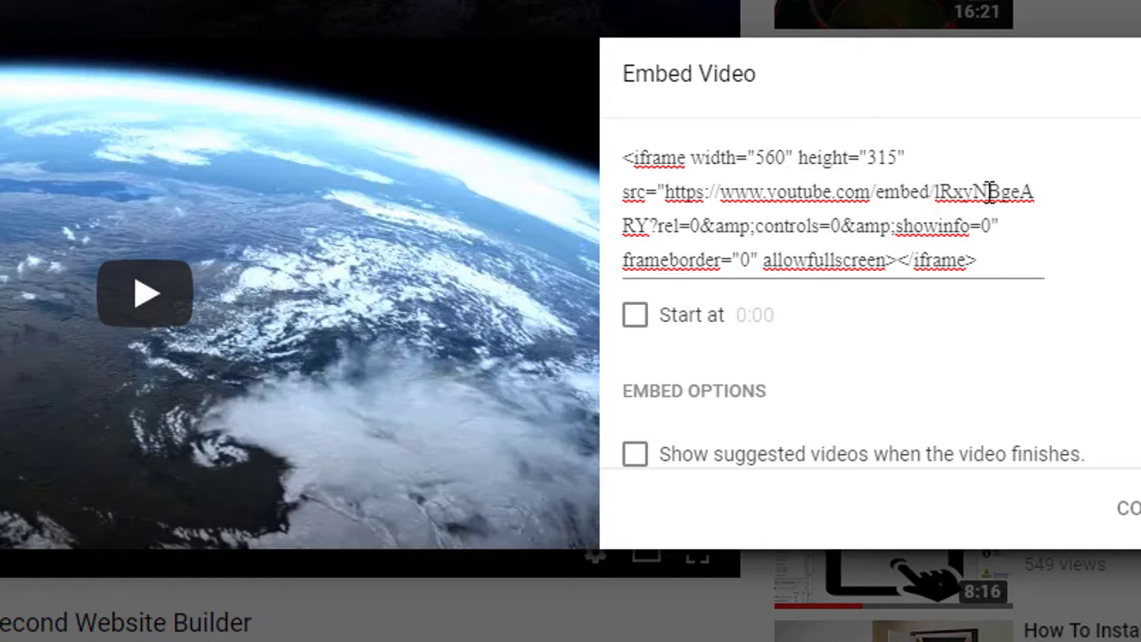
left_click(770, 204)
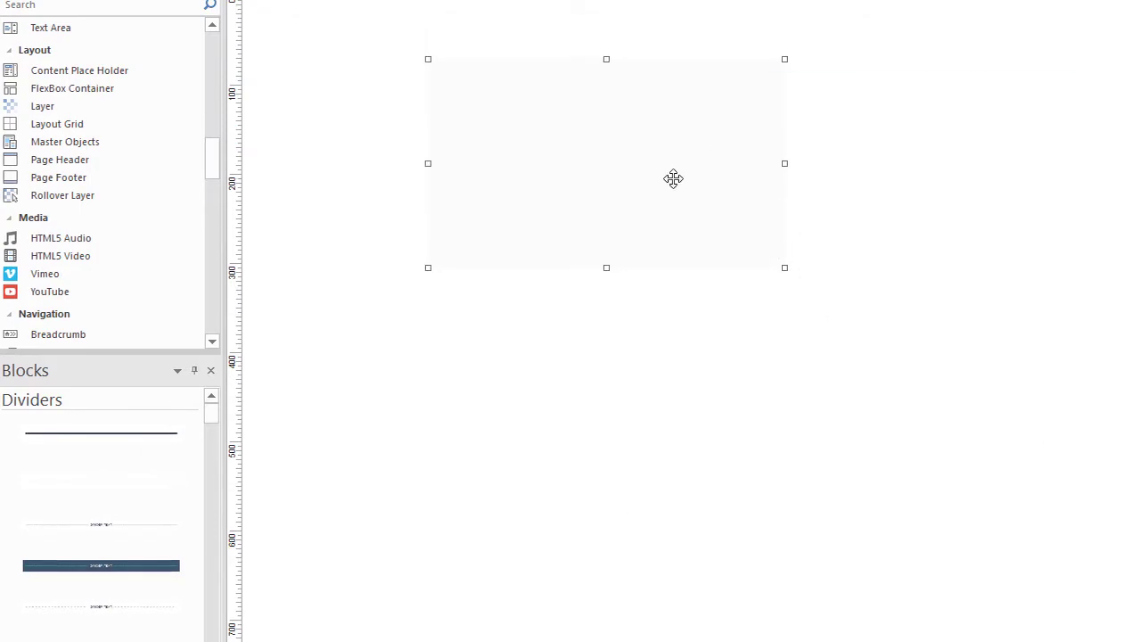
Set the layer's Style background mode to Video and paste the YouTube iframe code.
double_click(676, 175)
left_click(692, 119)
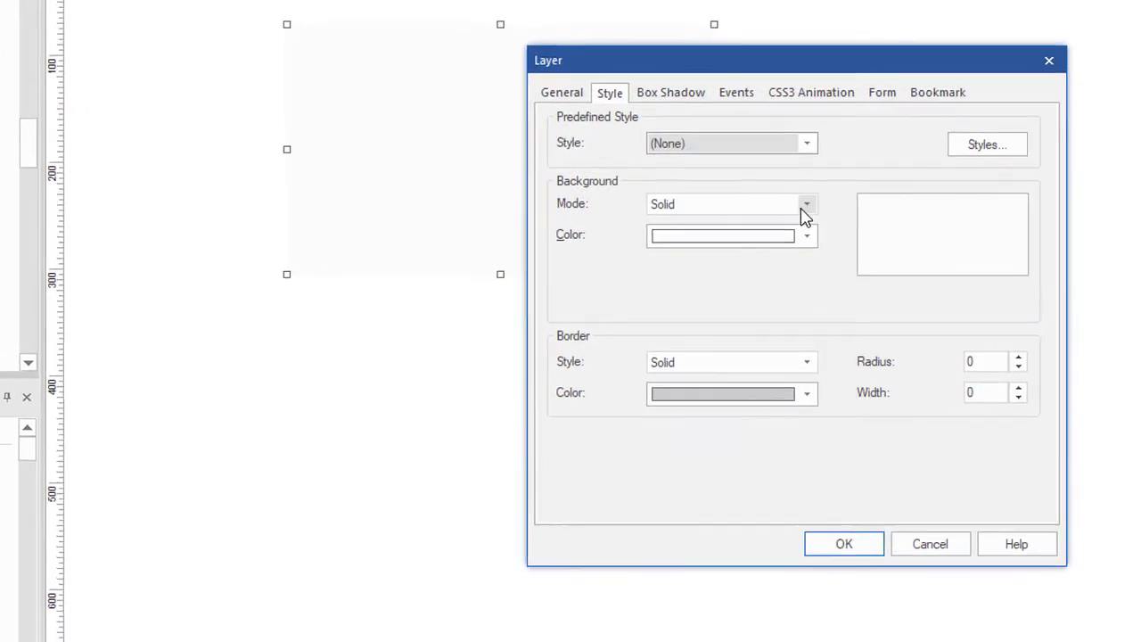
left_click(830, 205)
left_click(665, 327)
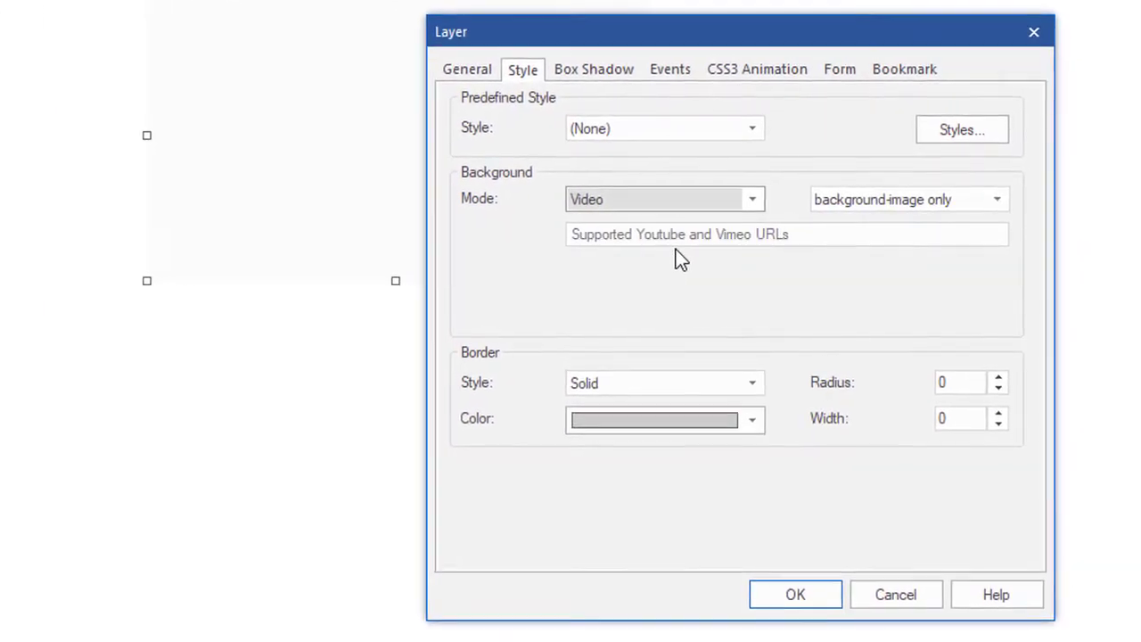
left_click(601, 230)
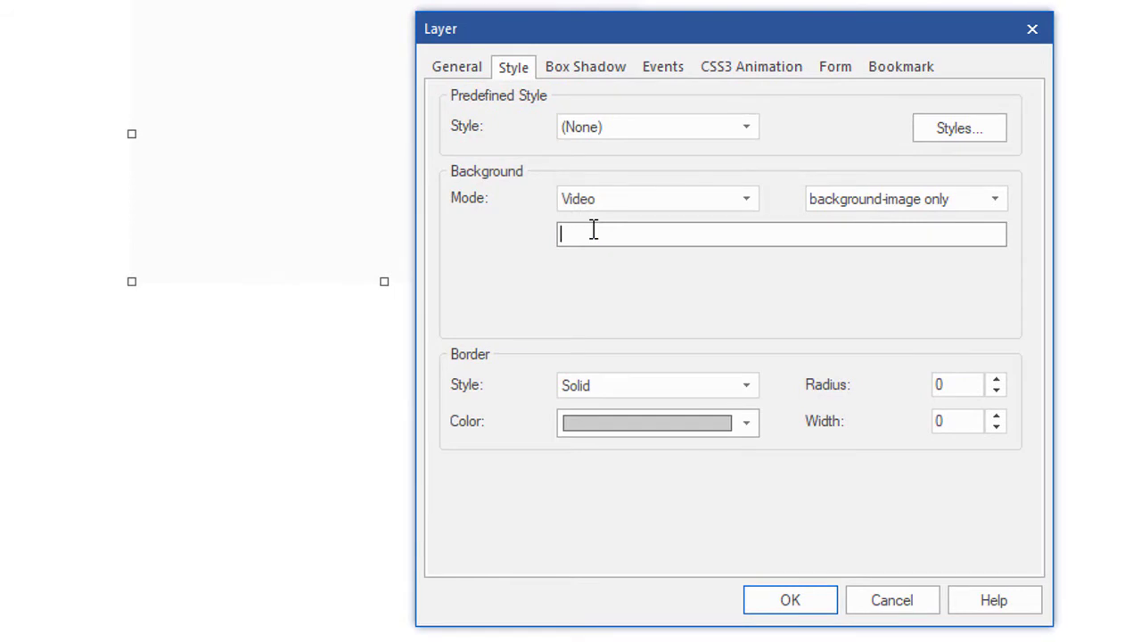
key("ctrl+v")
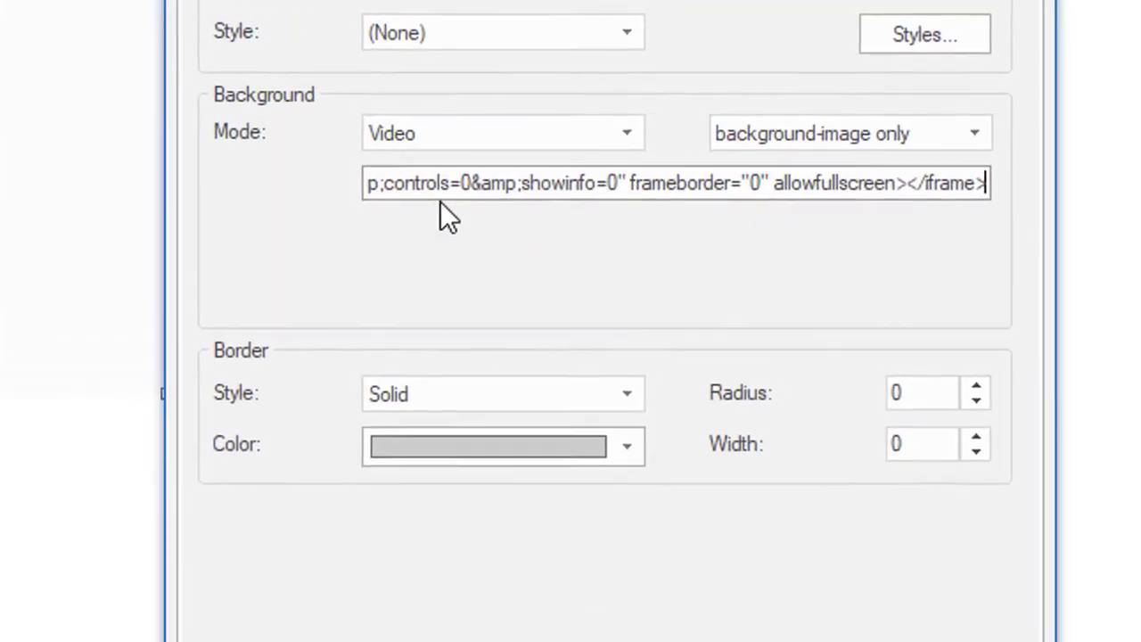
Delete the opening iframe tag so the field begins at the https URL.
left_click_drag(419, 187, 238, 201)
left_click(380, 201)
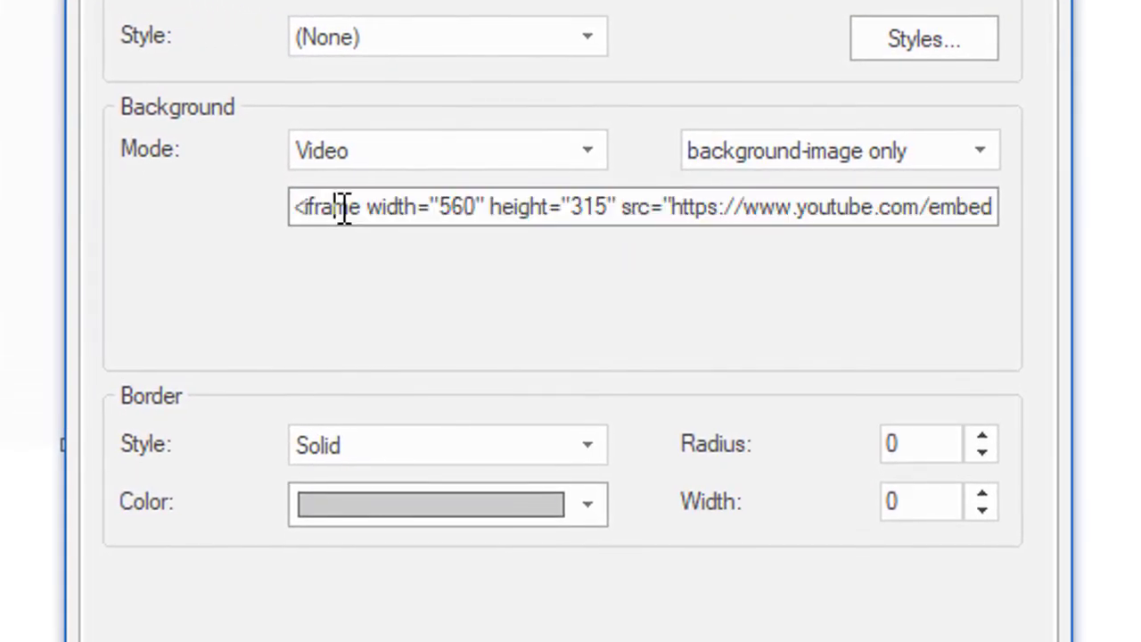
left_click(672, 207)
key("BackSpace")
key("BackSpace")
key("BackSpace")
key("BackSpace")
key("BackSpace")
key("BackSpace")
key("BackSpace")
key("BackSpace")
key("BackSpace")
key("BackSpace")
key("BackSpace")
key("BackSpace")
key("BackSpace")
key("BackSpace")
key("BackSpace")
key("BackSpace")
key("BackSpace")
key("BackSpace")
key("BackSpace")
key("BackSpace")
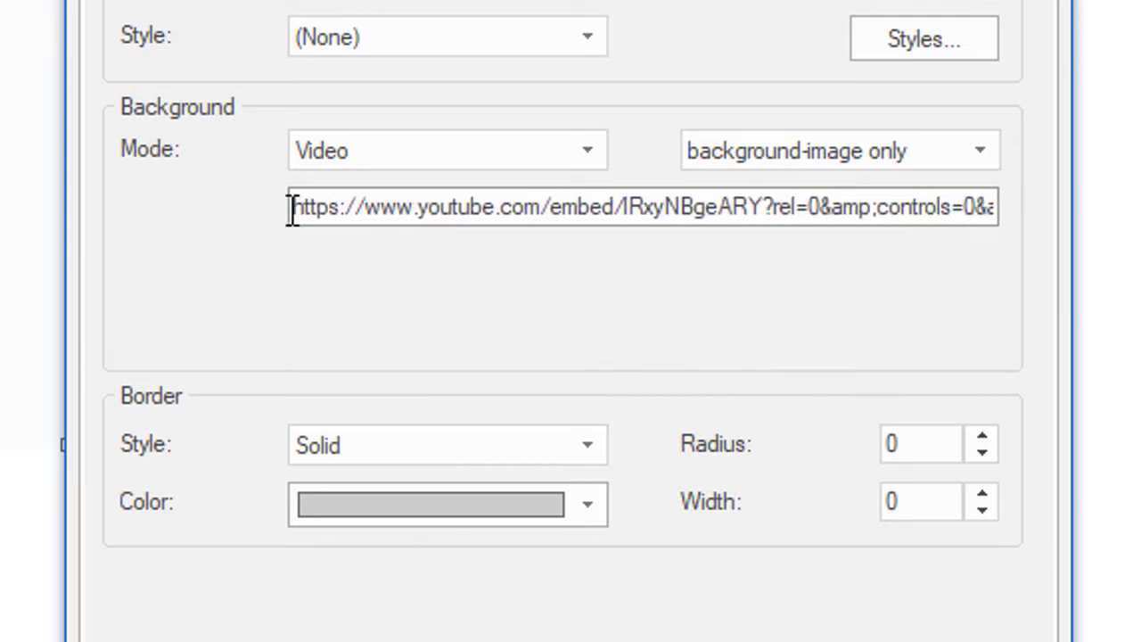
left_click_drag(957, 208, 1036, 209)
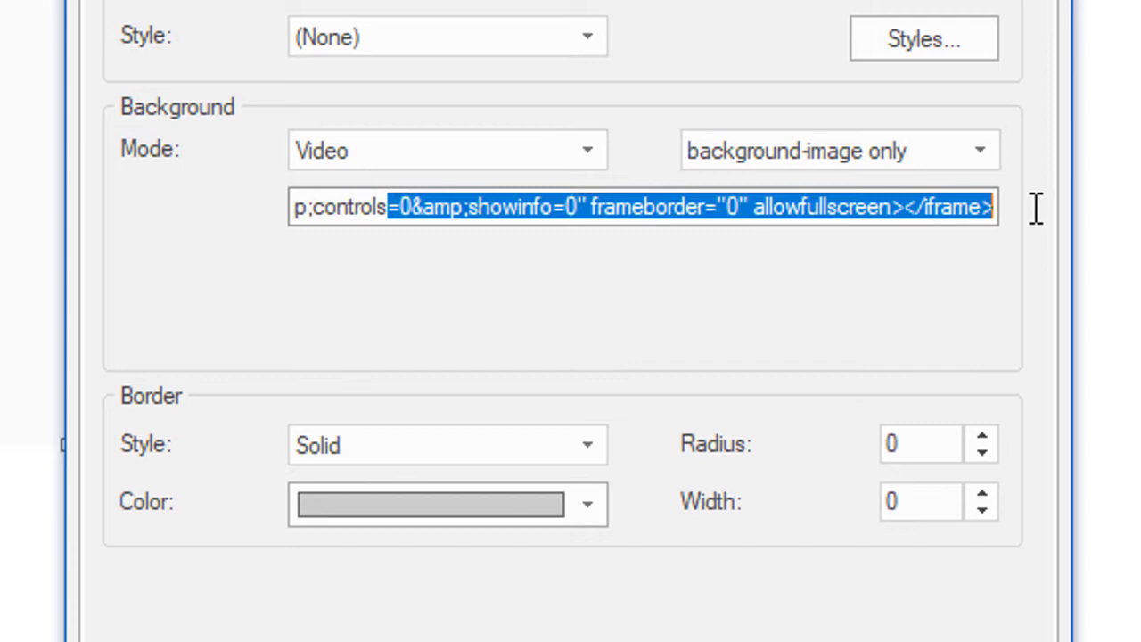
left_click(969, 206)
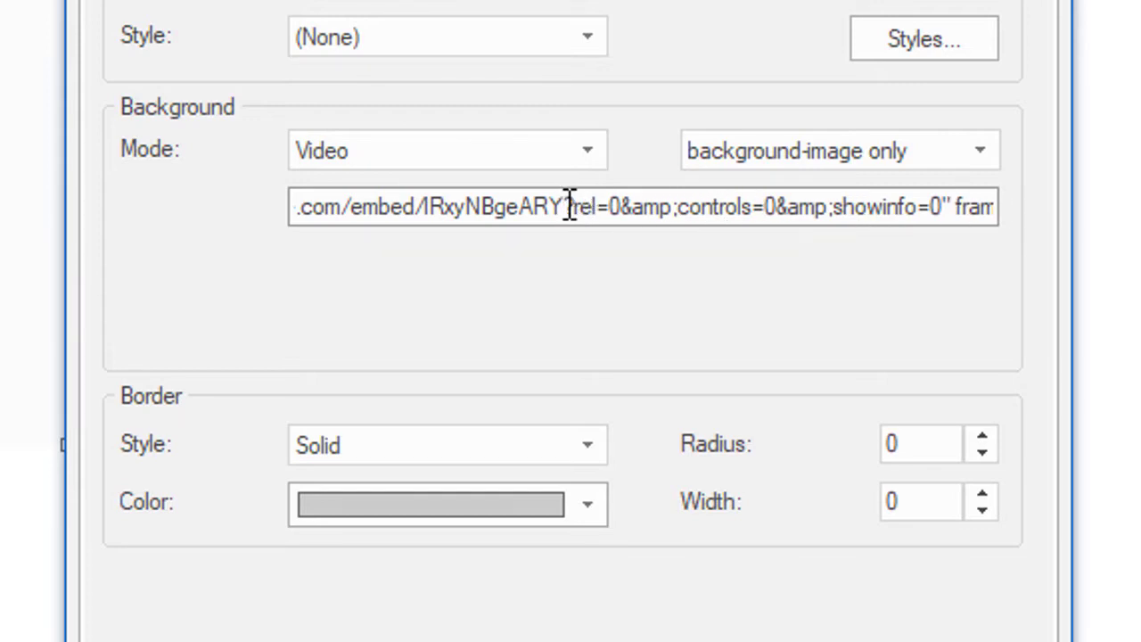
Delete everything after the video ID, leaving only the plain embed URL.
left_click_drag(563, 207, 1132, 210)
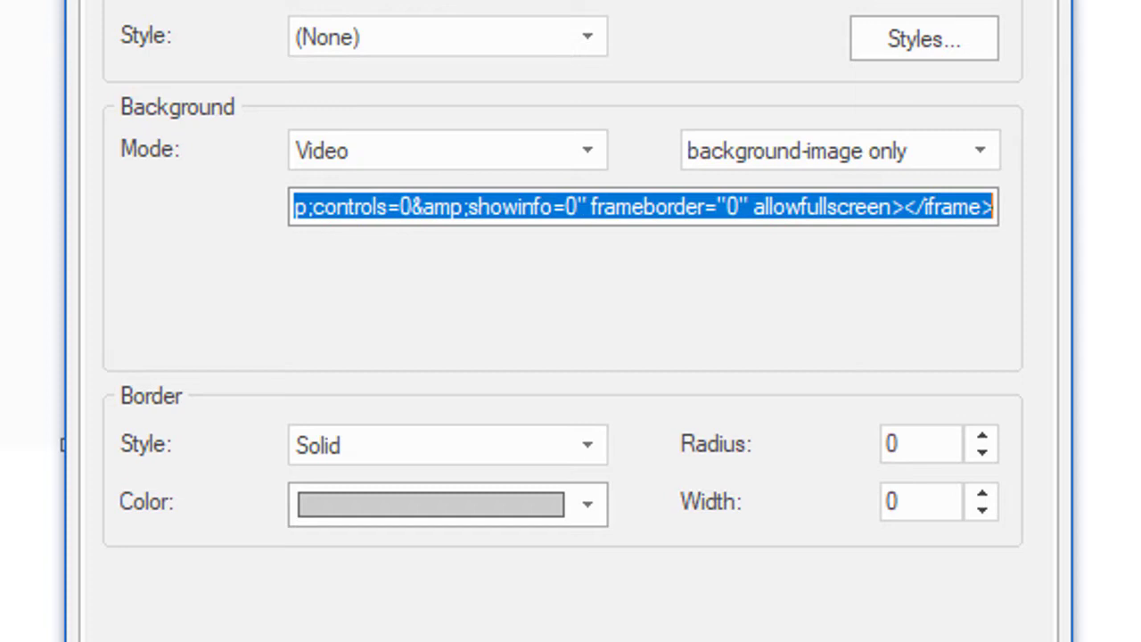
key("BackSpace")
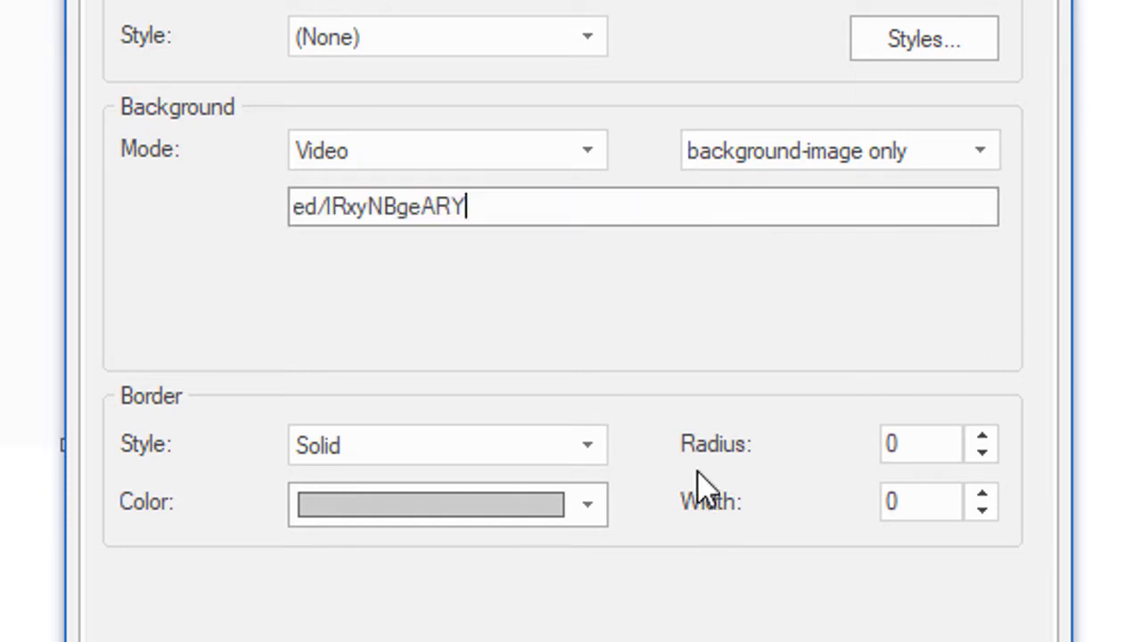
left_click_drag(499, 204, 239, 206)
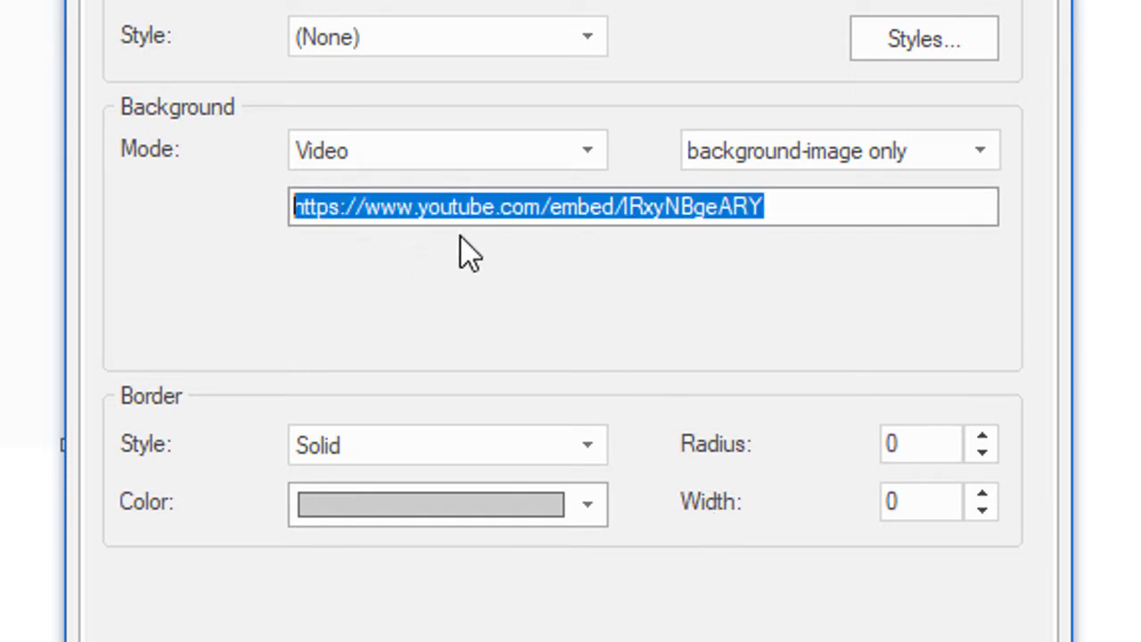
left_click(472, 208)
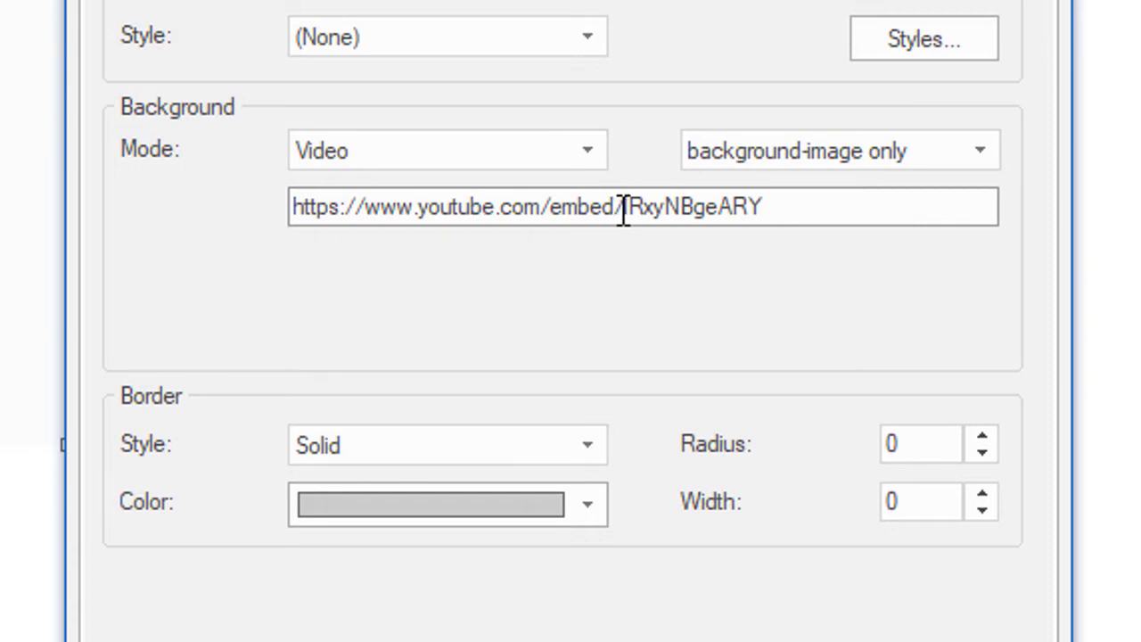
Check the video ID, apply the video background, and preview the page with F5.
left_click_drag(622, 209, 670, 208)
left_click(670, 208)
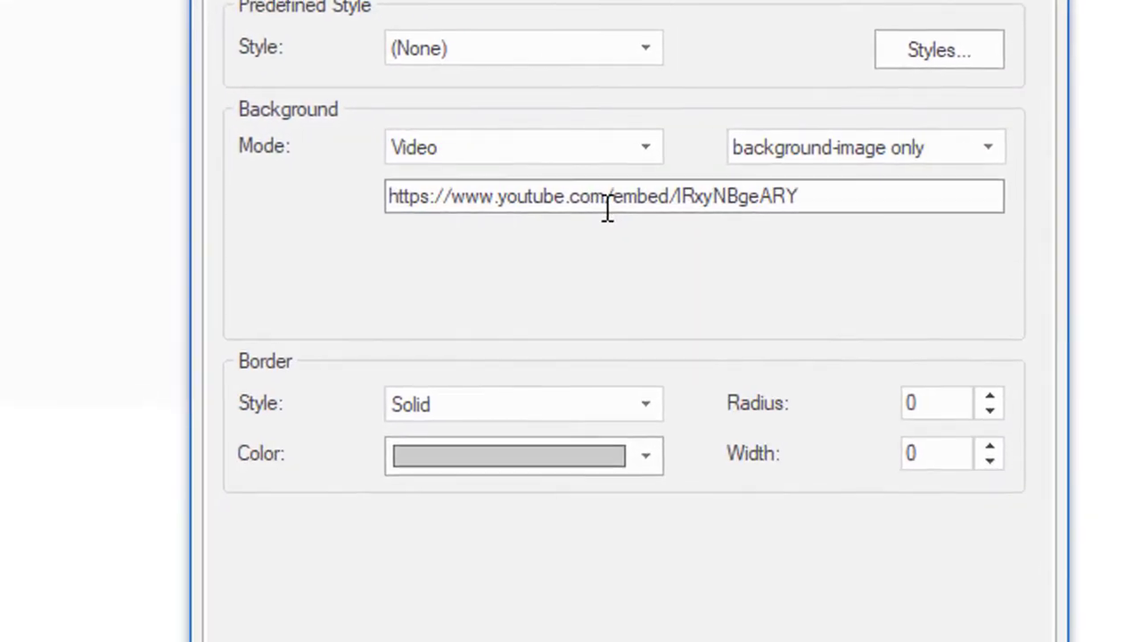
left_click(713, 197)
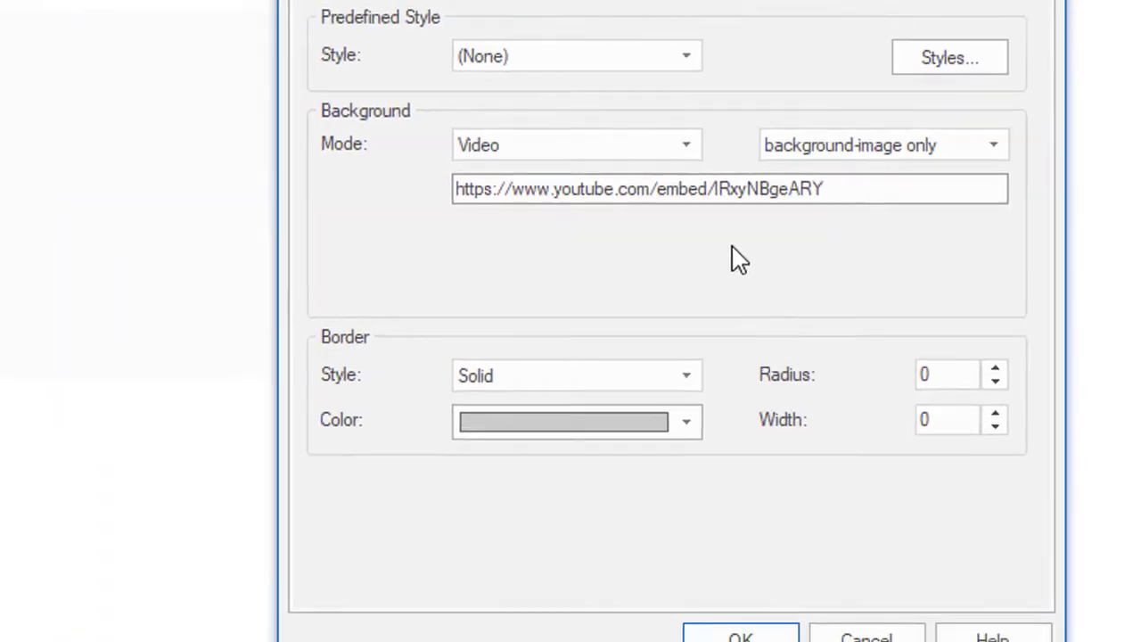
left_click(741, 636)
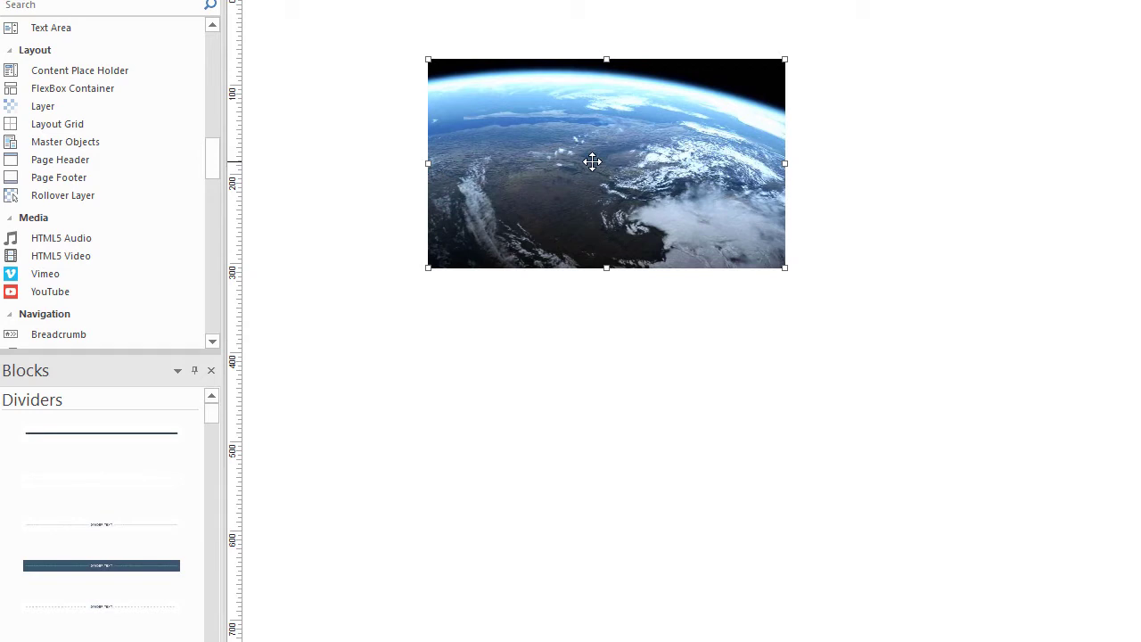
key("F5")
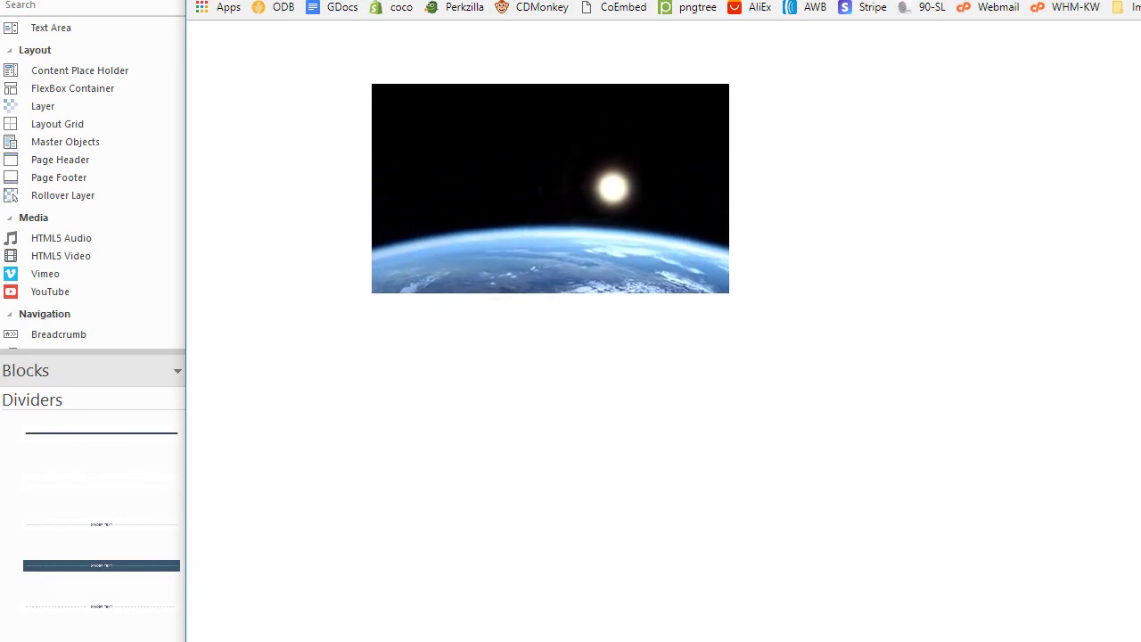
Move the video layer to the page's top-left and stretch it full-width and much taller.
key("alt+Tab")
left_click_drag(641, 181, 420, 101)
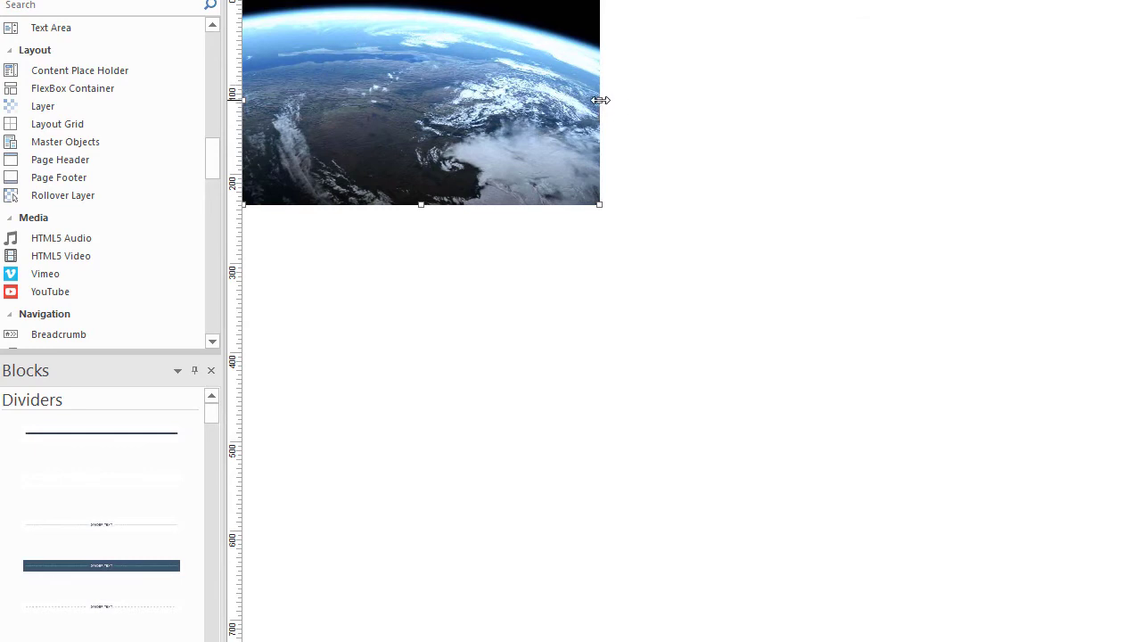
left_click_drag(601, 100, 1103, 132)
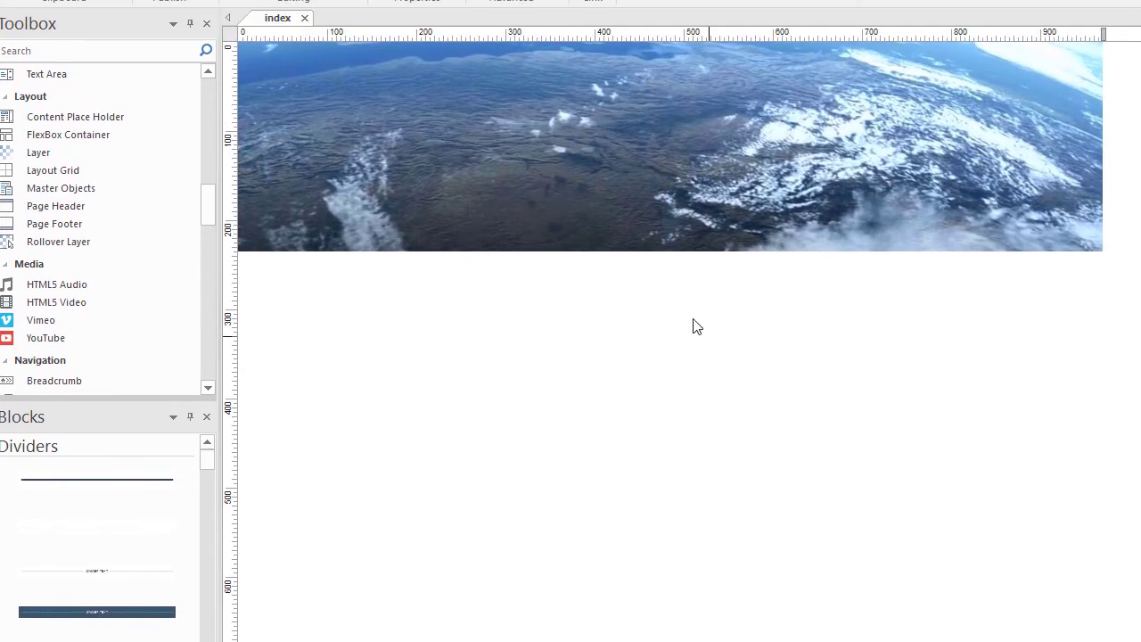
left_click(651, 250)
left_click_drag(671, 251, 714, 630)
scroll(758, 529, "down", 3)
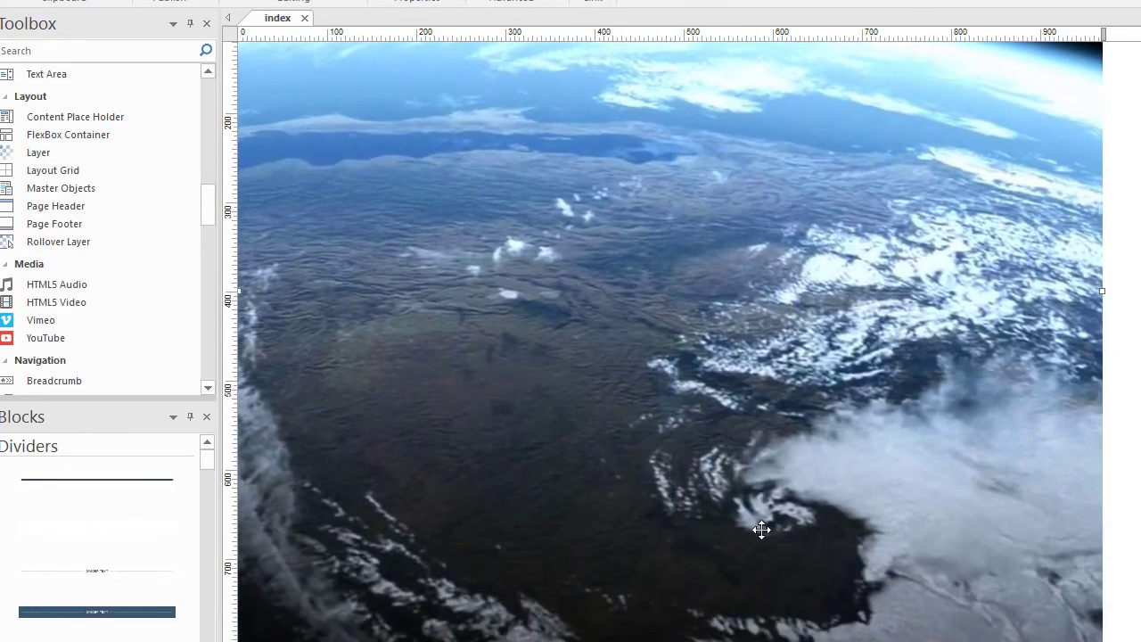
left_click_drag(675, 561, 672, 640)
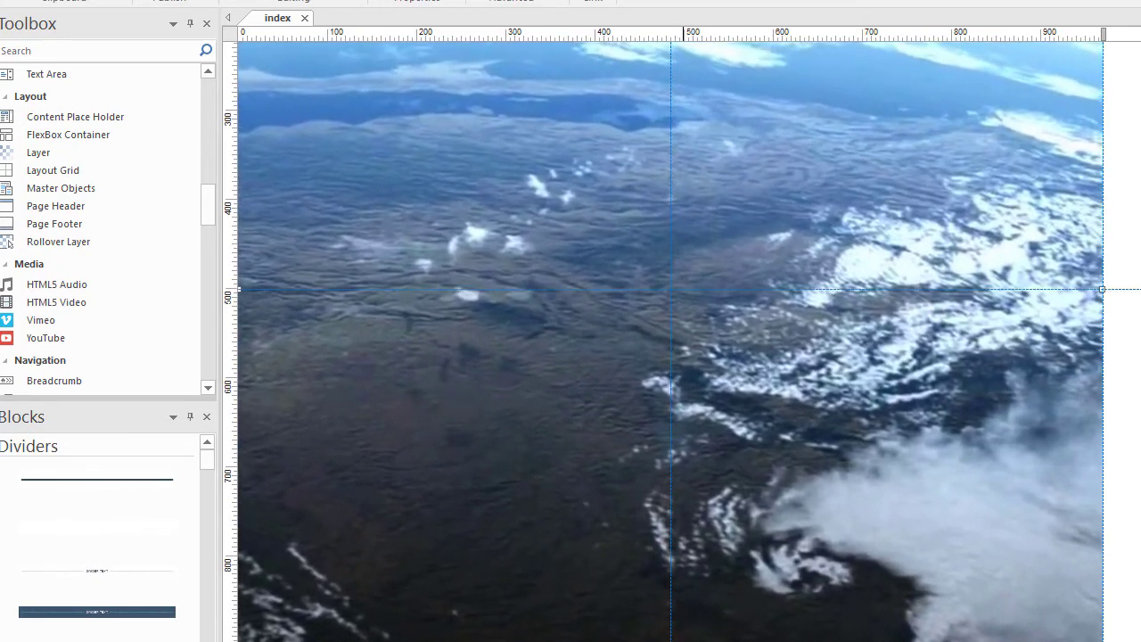
scroll(766, 572, "up", 3)
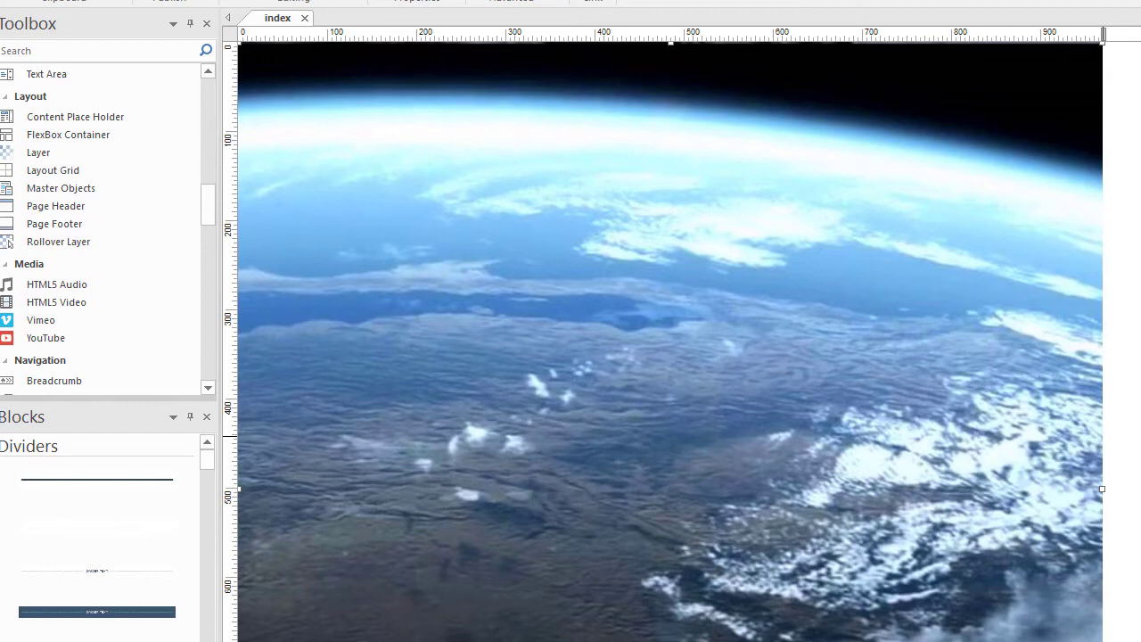
Preview the page with F5 and check how the video fits a resized window.
key("F5")
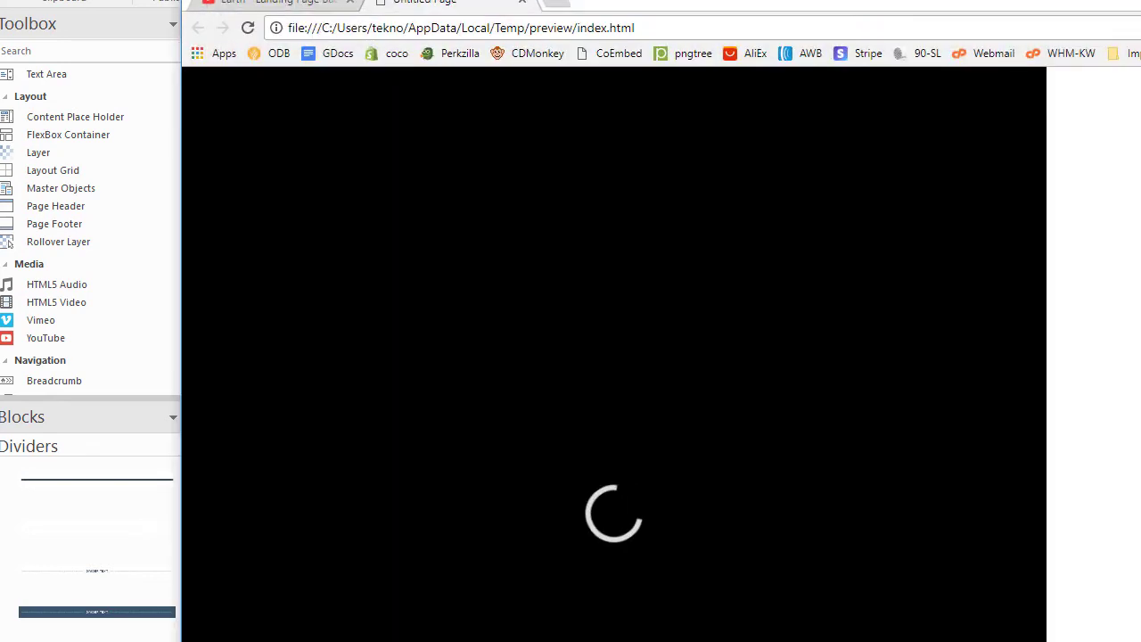
left_click(1134, 2)
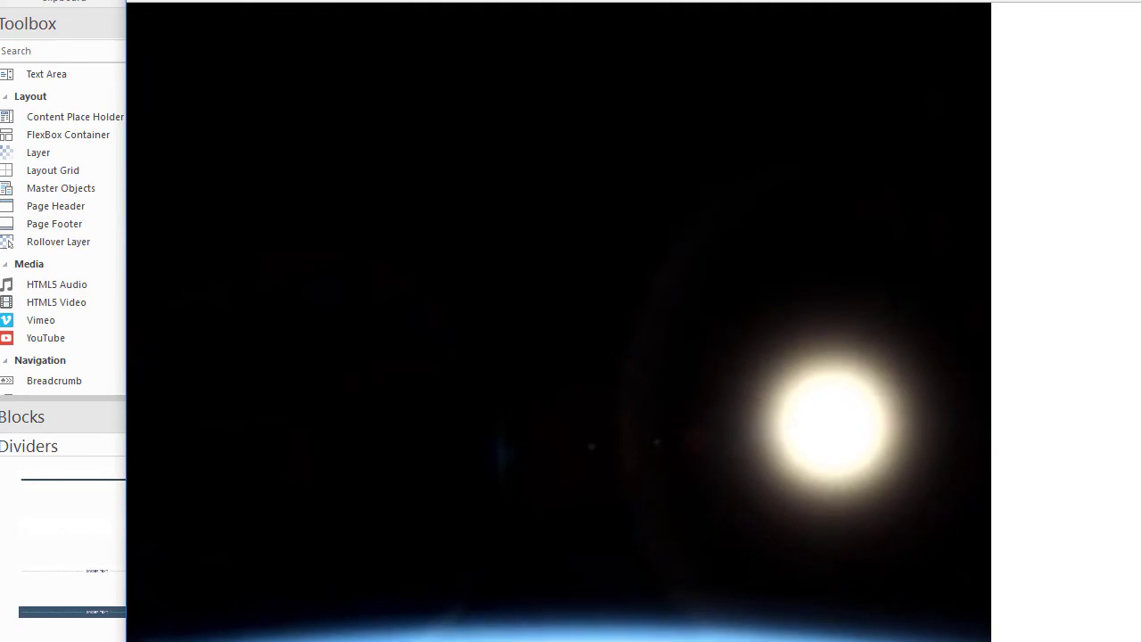
mouse_move(991, 161)
left_mouse_down()
mouse_move(725, 160)
mouse_move(989, 169)
mouse_move(672, 178)
mouse_move(989, 169)
left_mouse_up()
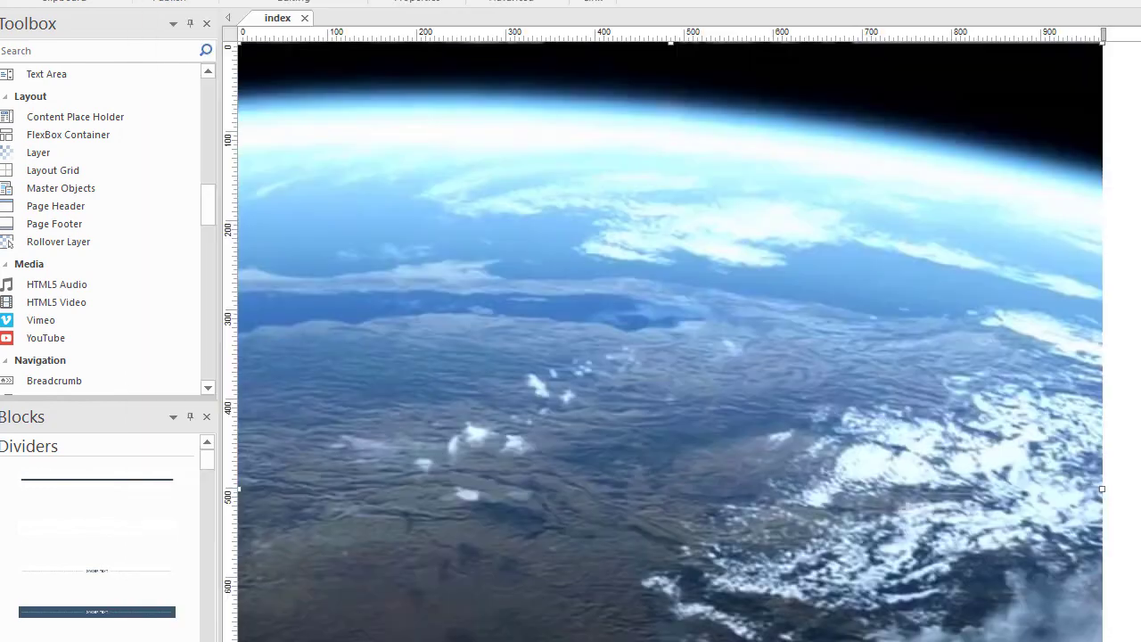
Enable Relative horizontal sizing on the layer's General properties and apply it.
double_click(594, 173)
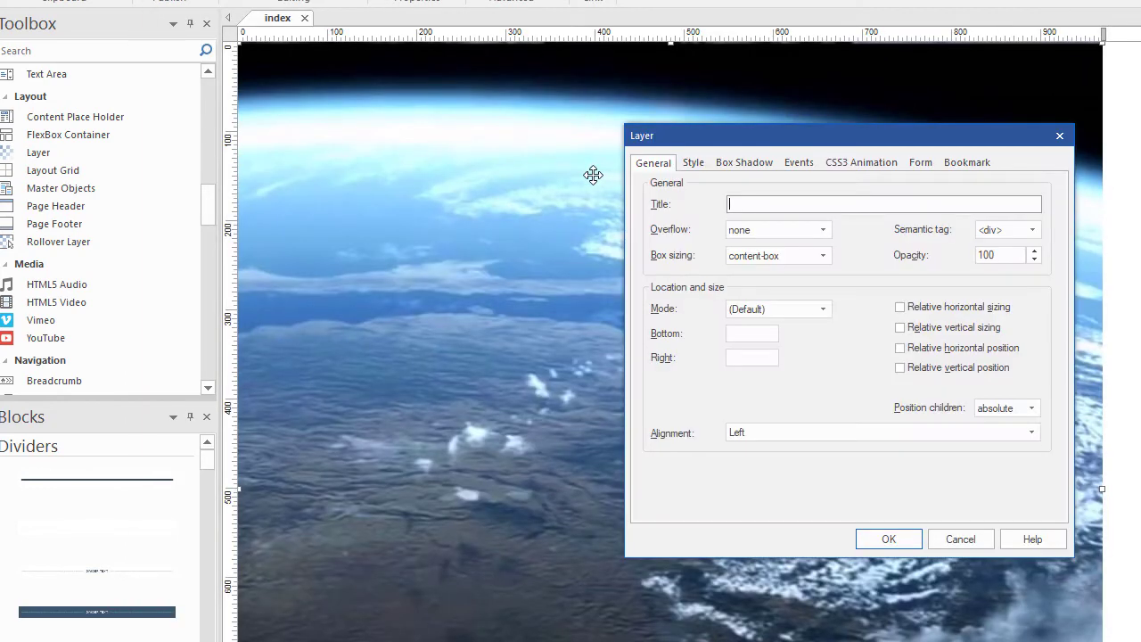
left_click_drag(735, 136, 562, 93)
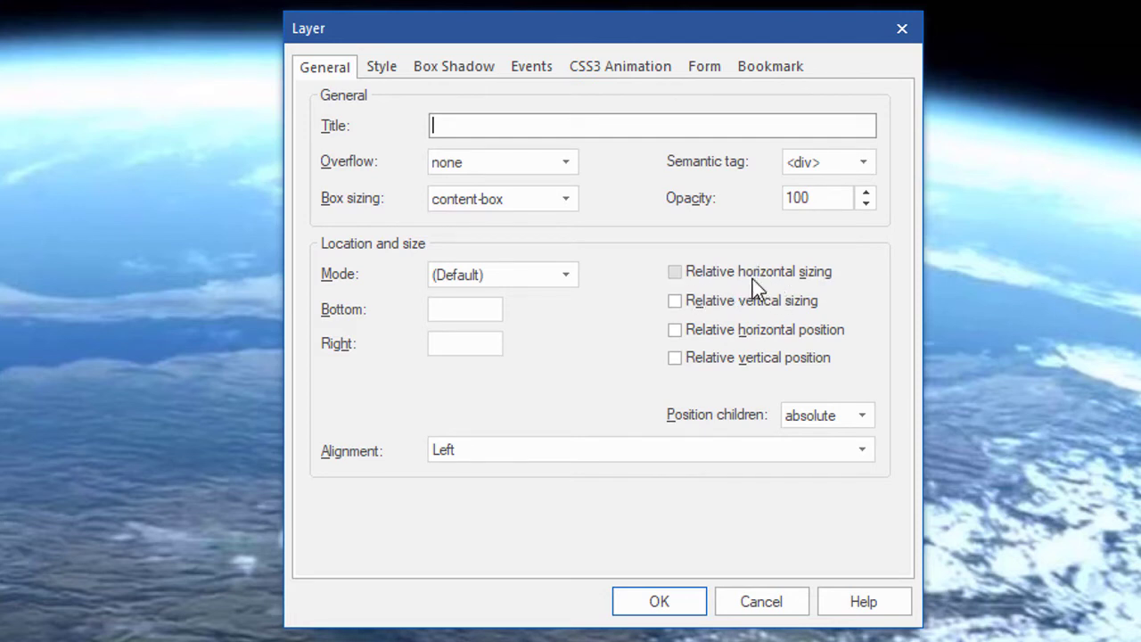
left_click(677, 271)
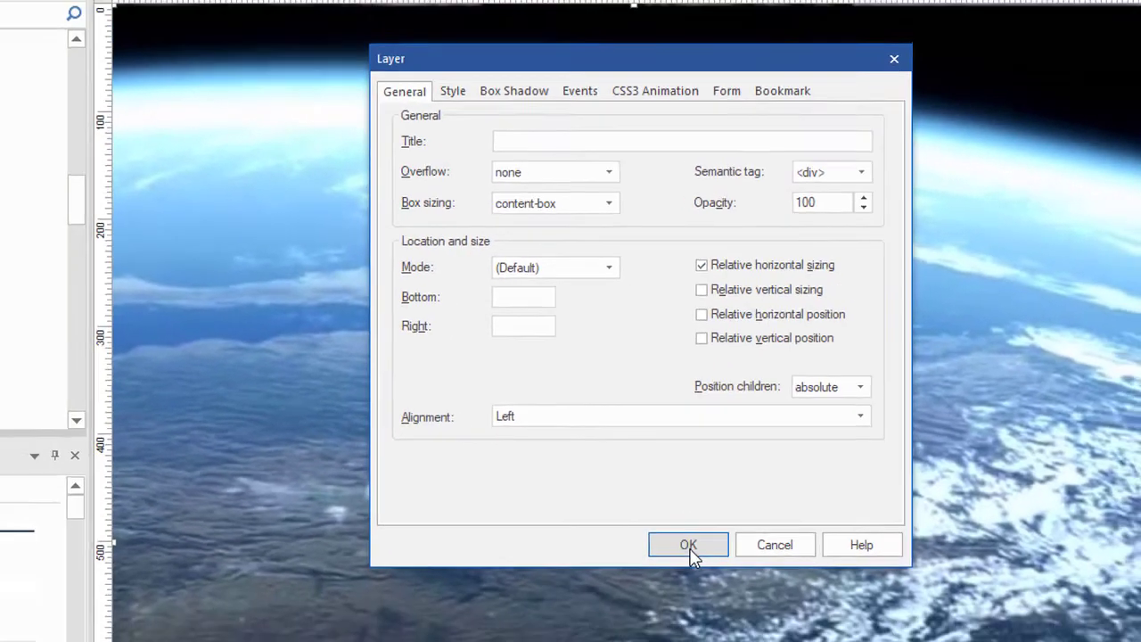
left_click(658, 602)
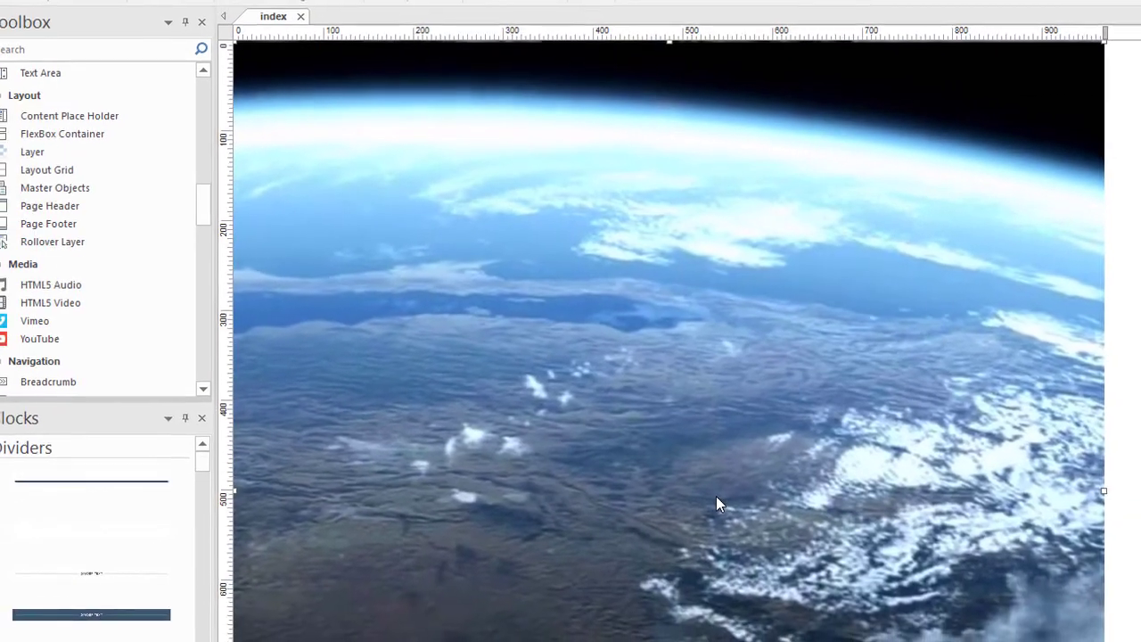
key("F5")
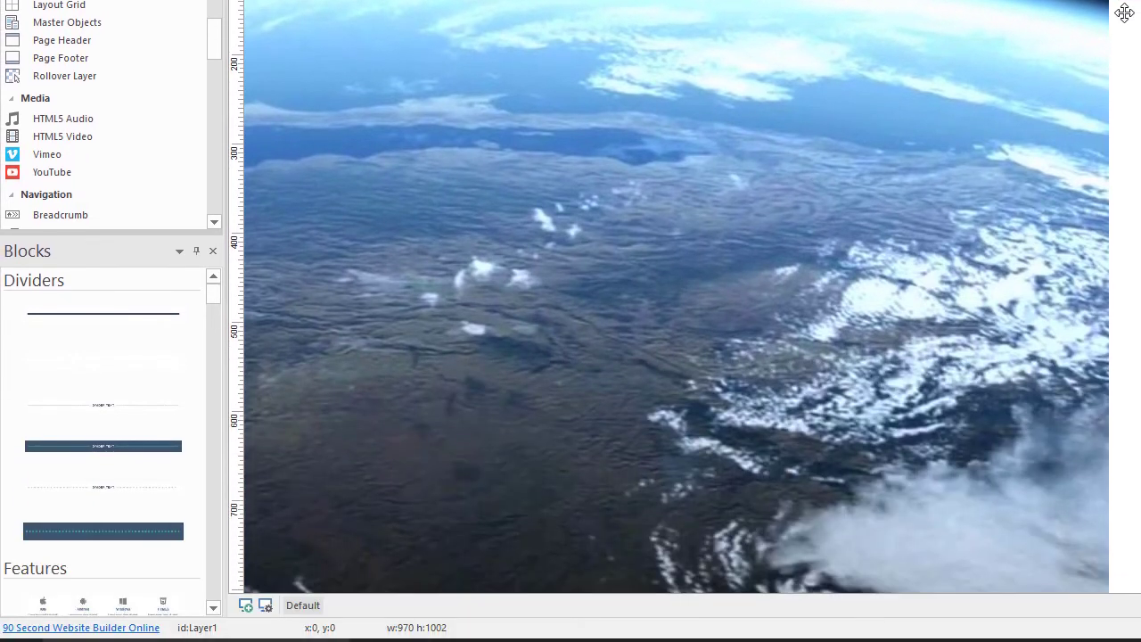
Add responsive breakpoints with Max-width 768px and 320px.
left_click(247, 607)
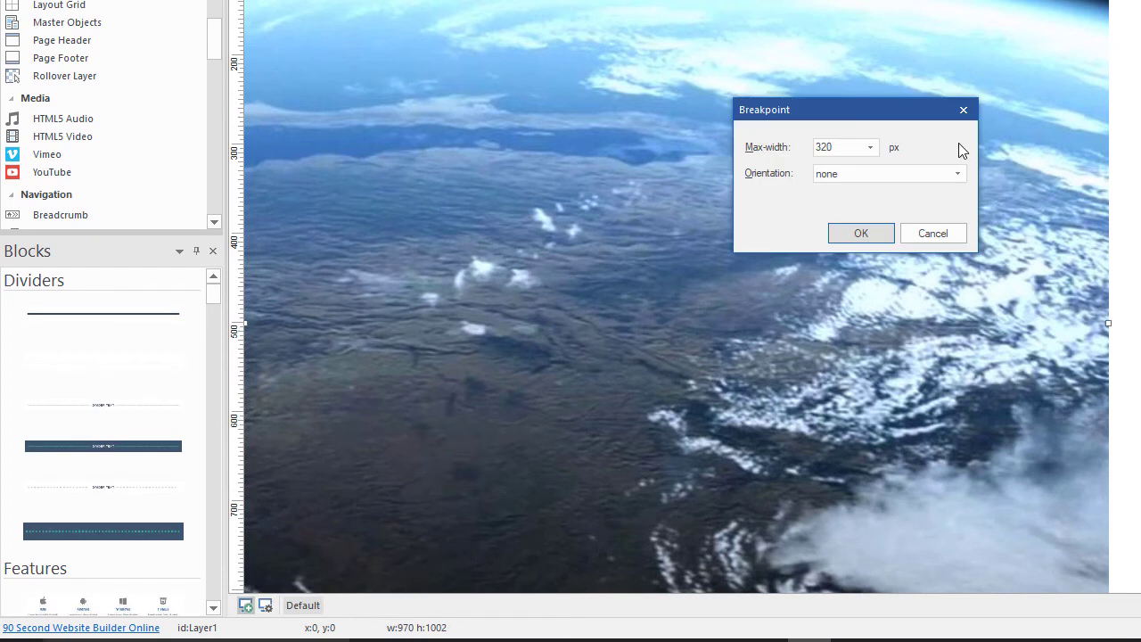
left_click(869, 150)
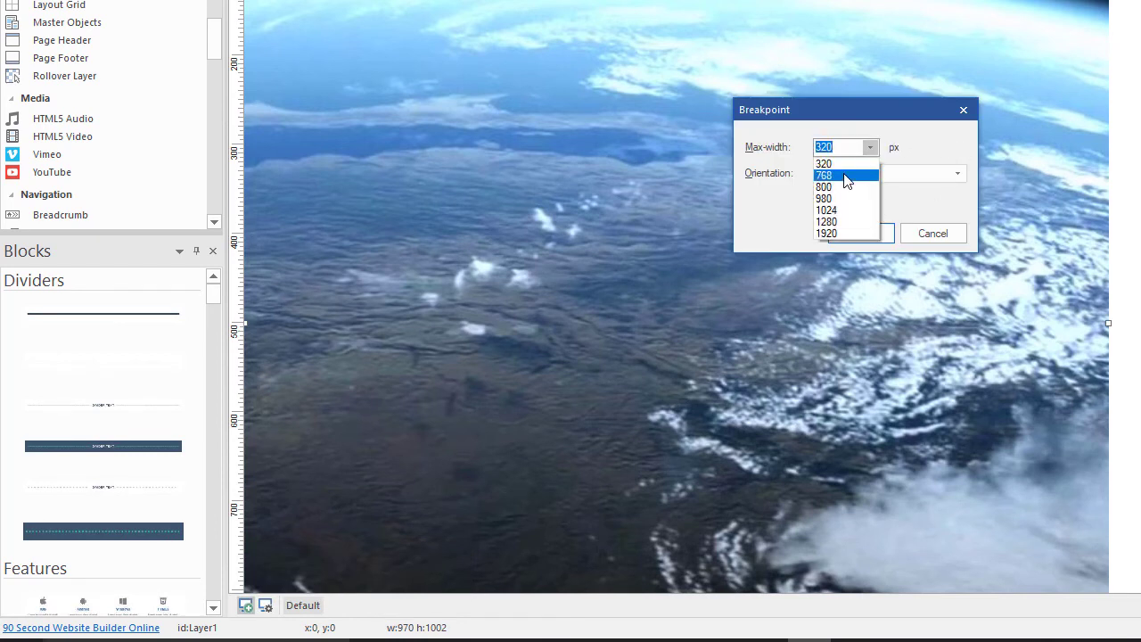
left_click(840, 177)
left_click(870, 149)
left_click(927, 154)
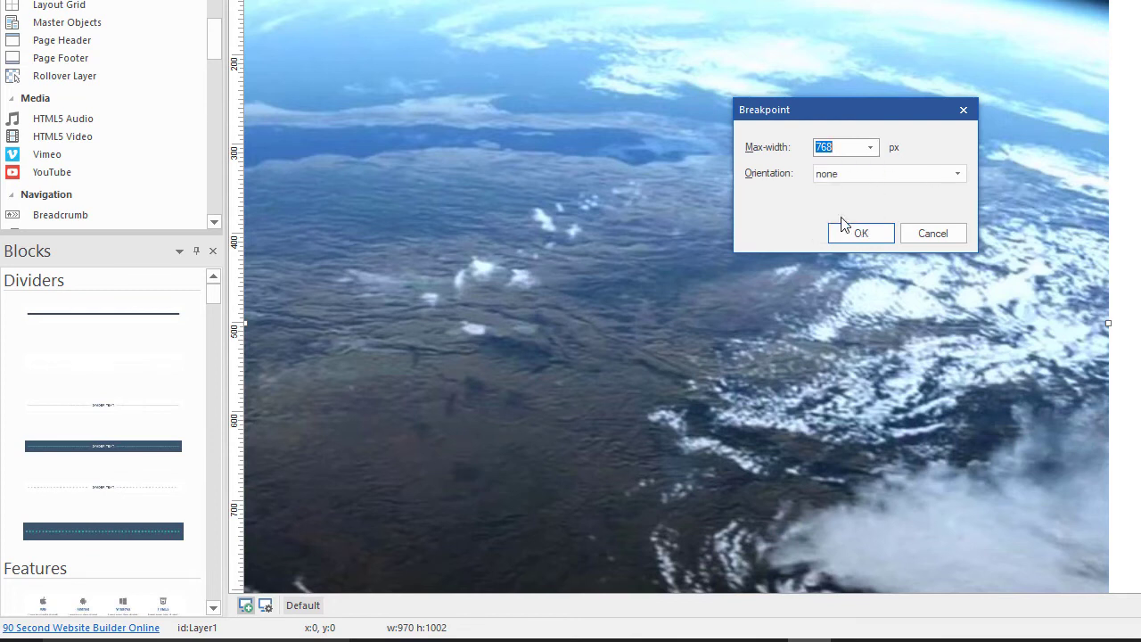
left_click(845, 230)
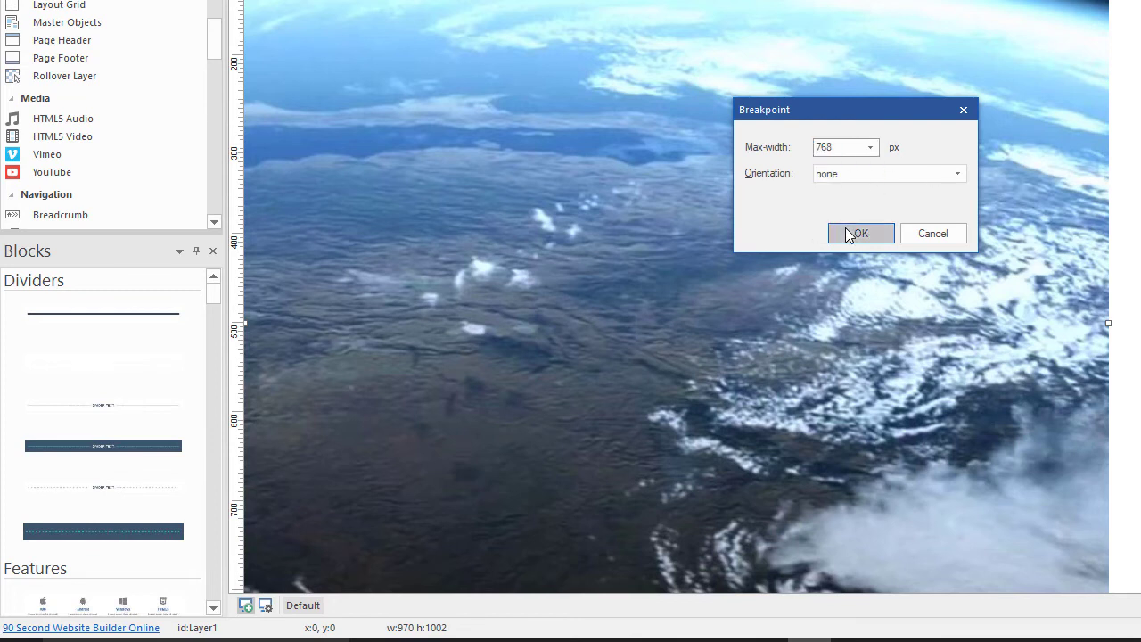
left_click(246, 605)
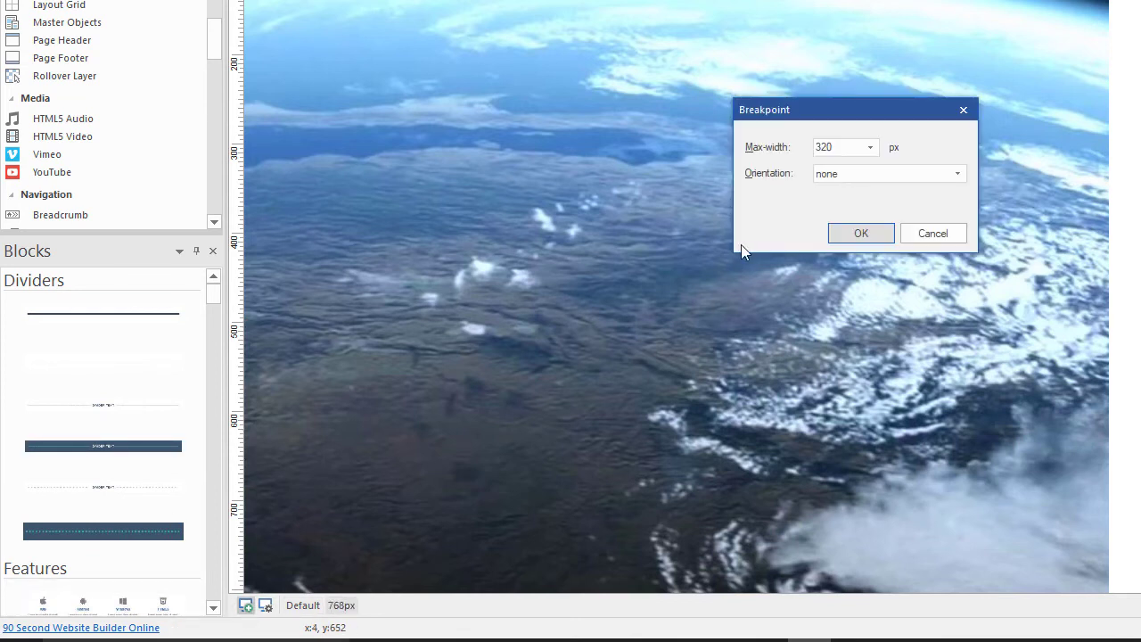
left_click(862, 233)
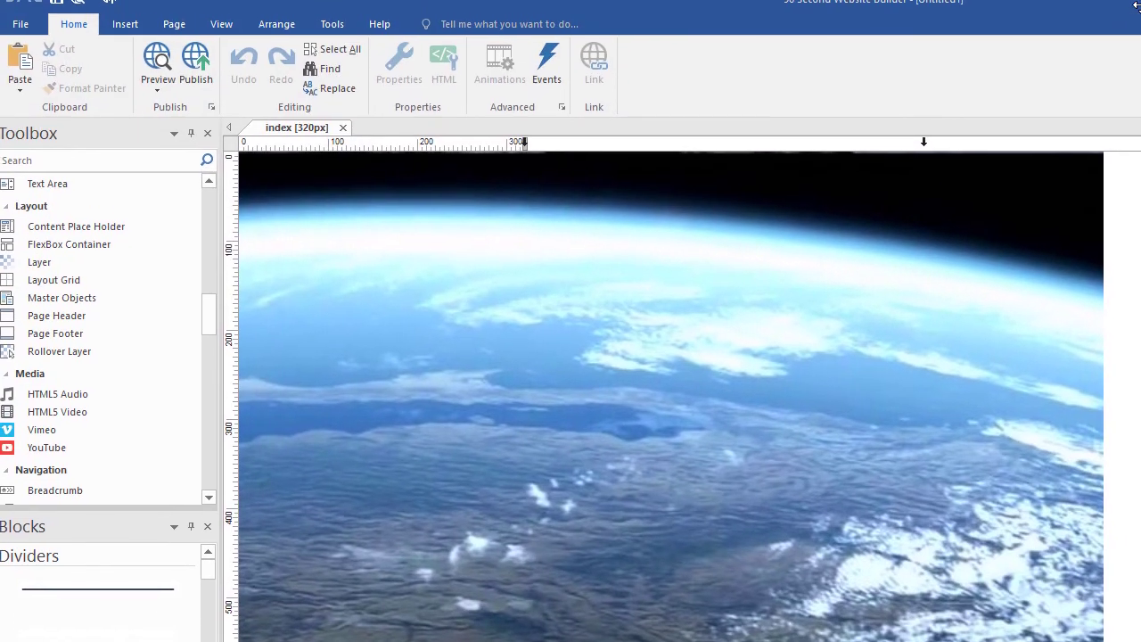
Compare the 320px, 768px and default full-width breakpoint layouts.
left_click(517, 147)
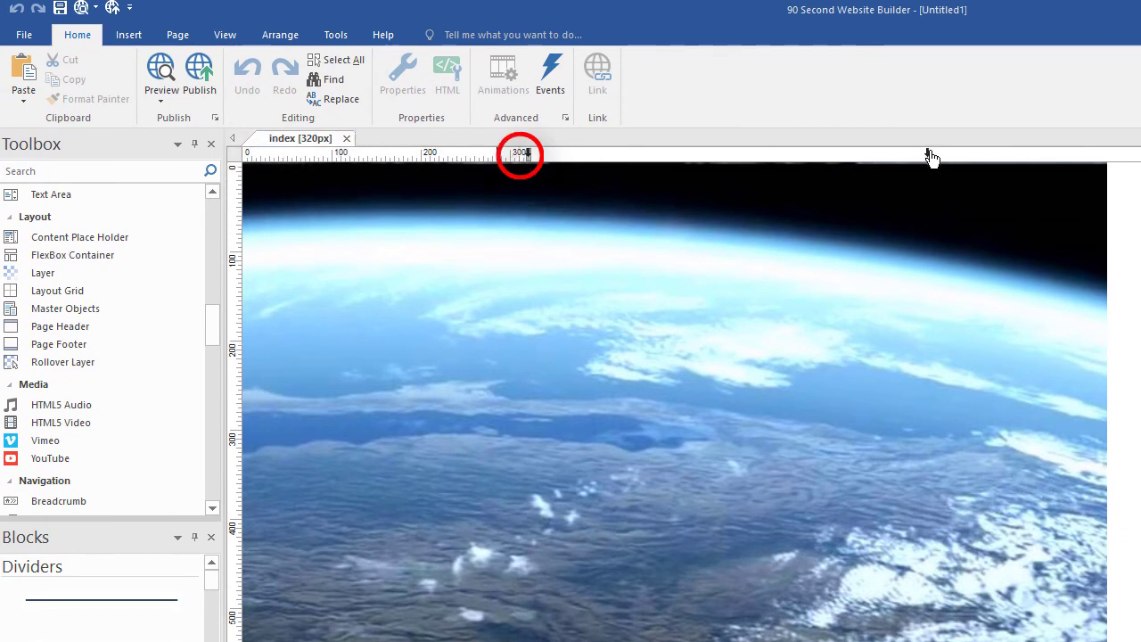
left_click(928, 154)
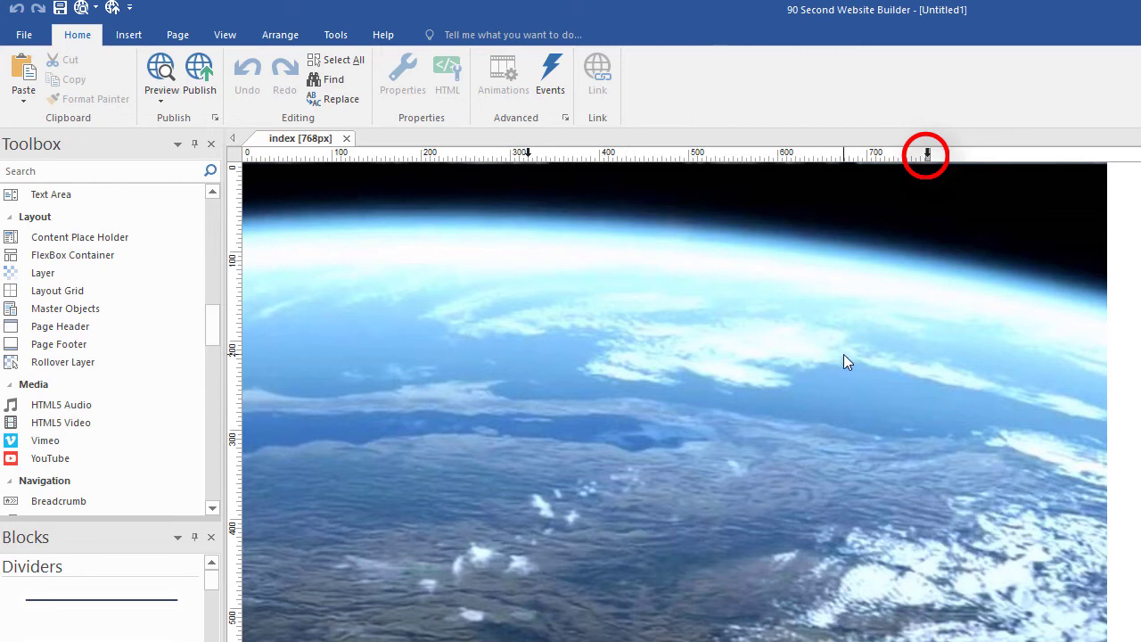
left_click(1106, 154)
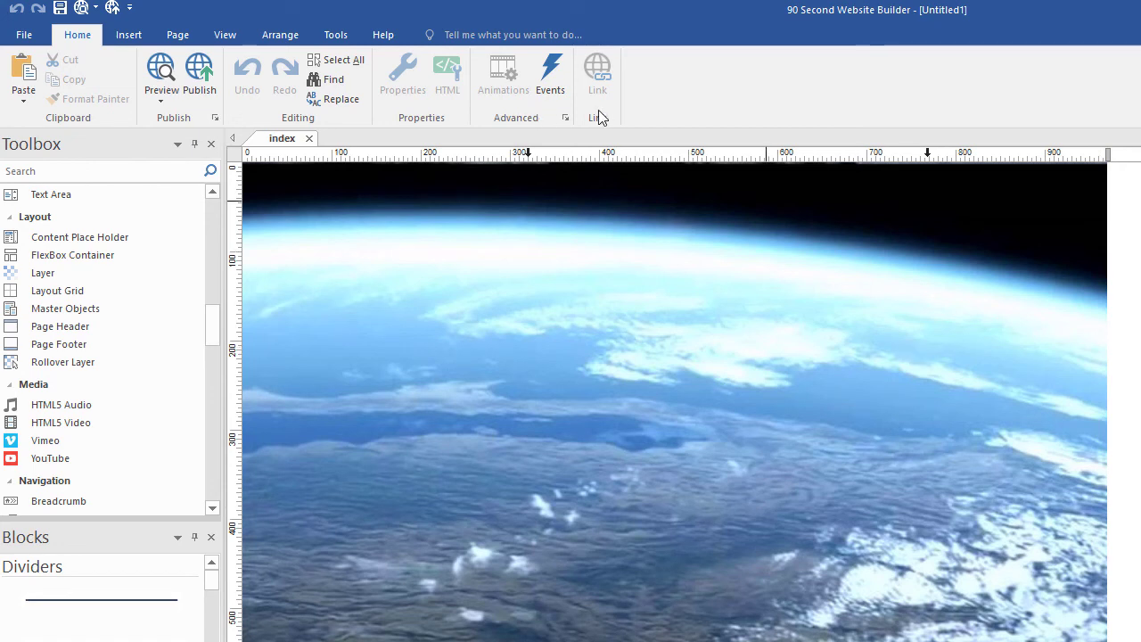
In the 768px breakpoint view, narrow the earth video layer to 768px wide.
left_click(930, 158)
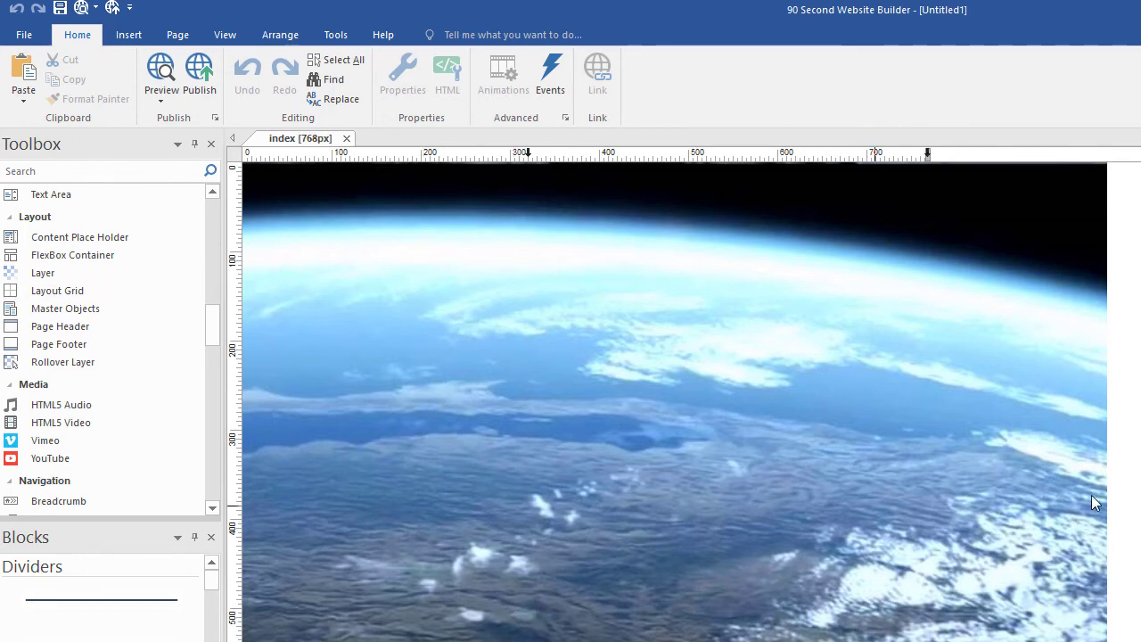
scroll(1091, 495, "down", 4)
scroll(937, 367, "up", 2)
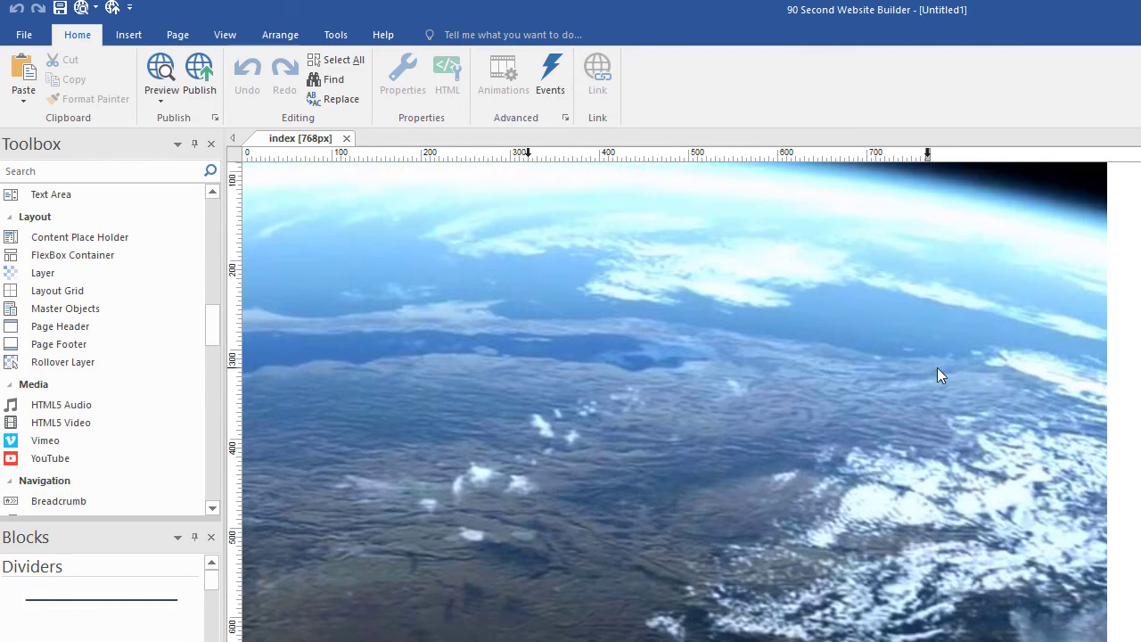
left_click(968, 414)
left_click_drag(1106, 529, 929, 543)
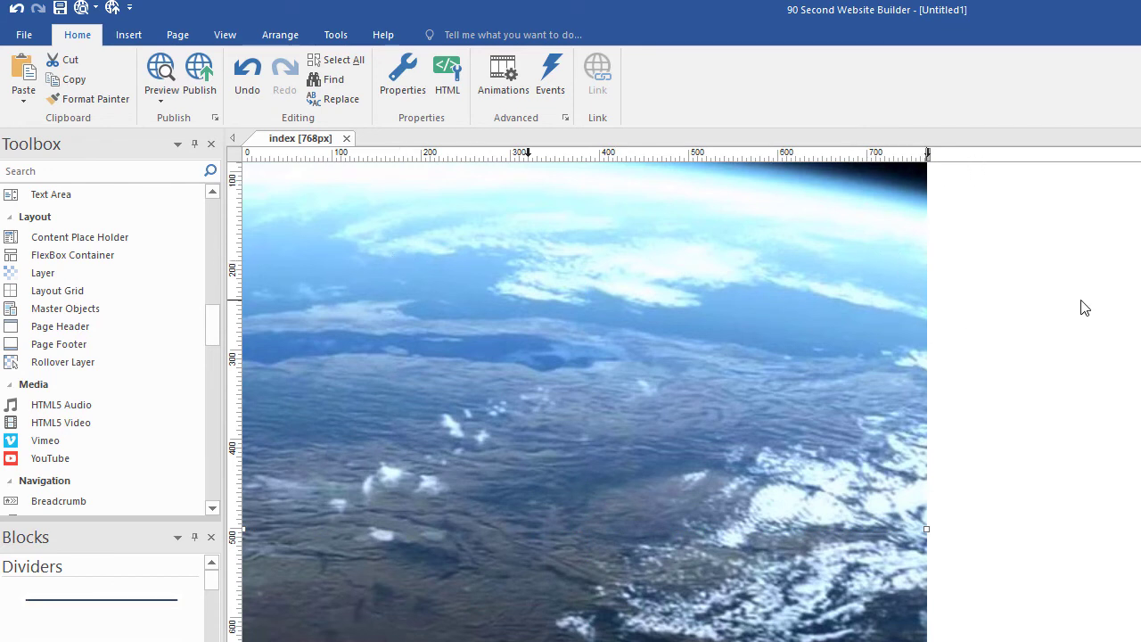
Narrow the earth video layer to 320px wide in the 320px breakpoint view.
left_click(529, 158)
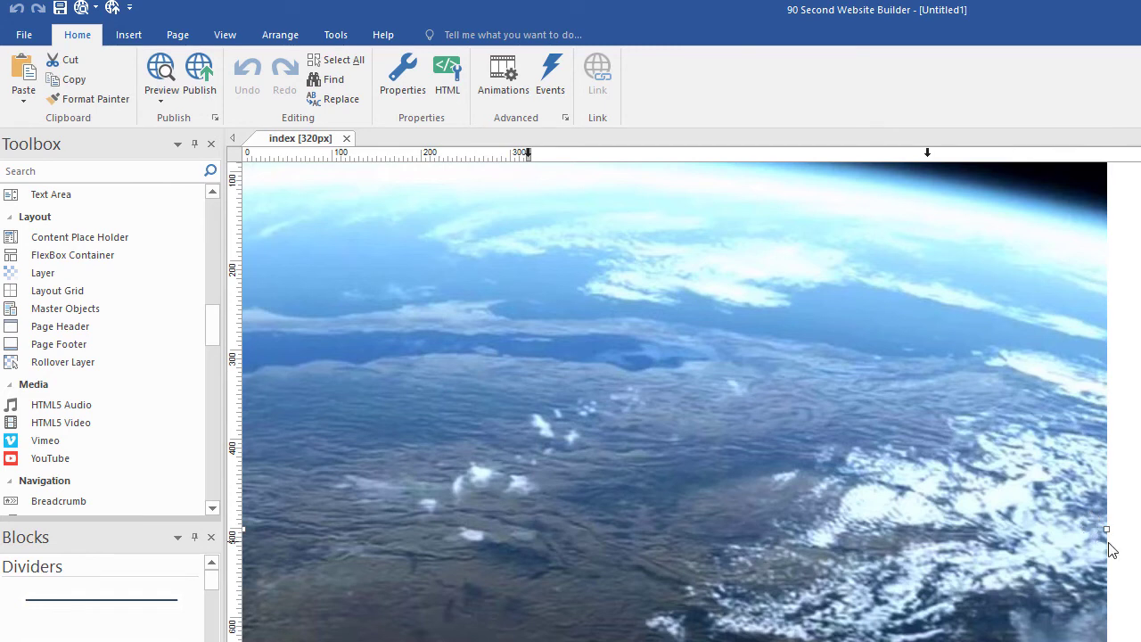
left_click_drag(1105, 529, 533, 516)
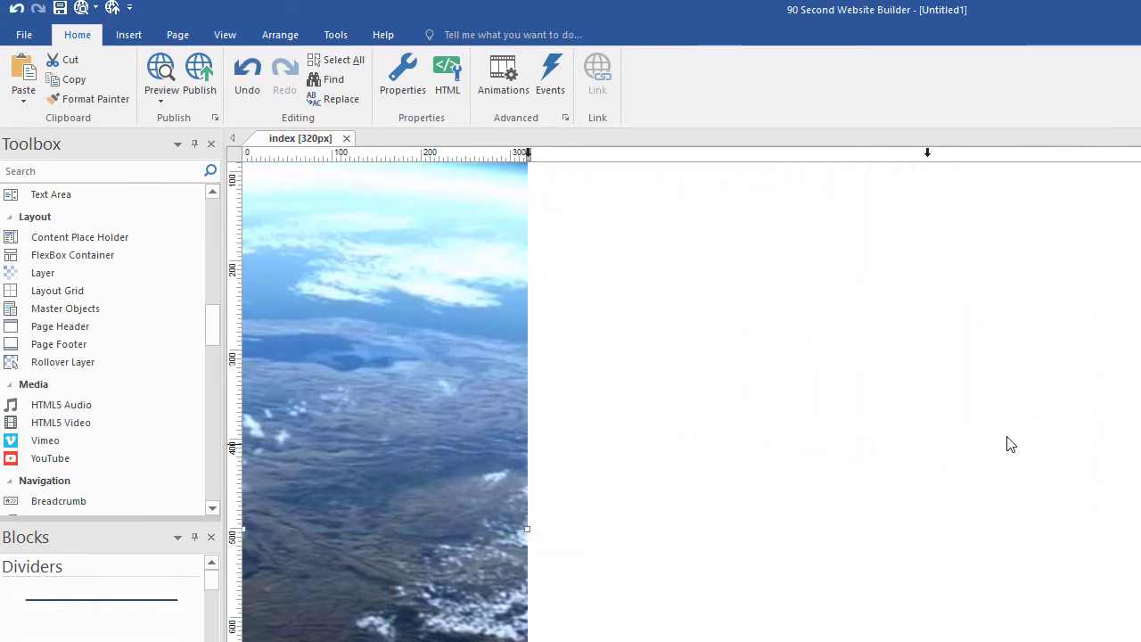
scroll(1010, 444, "up", 3)
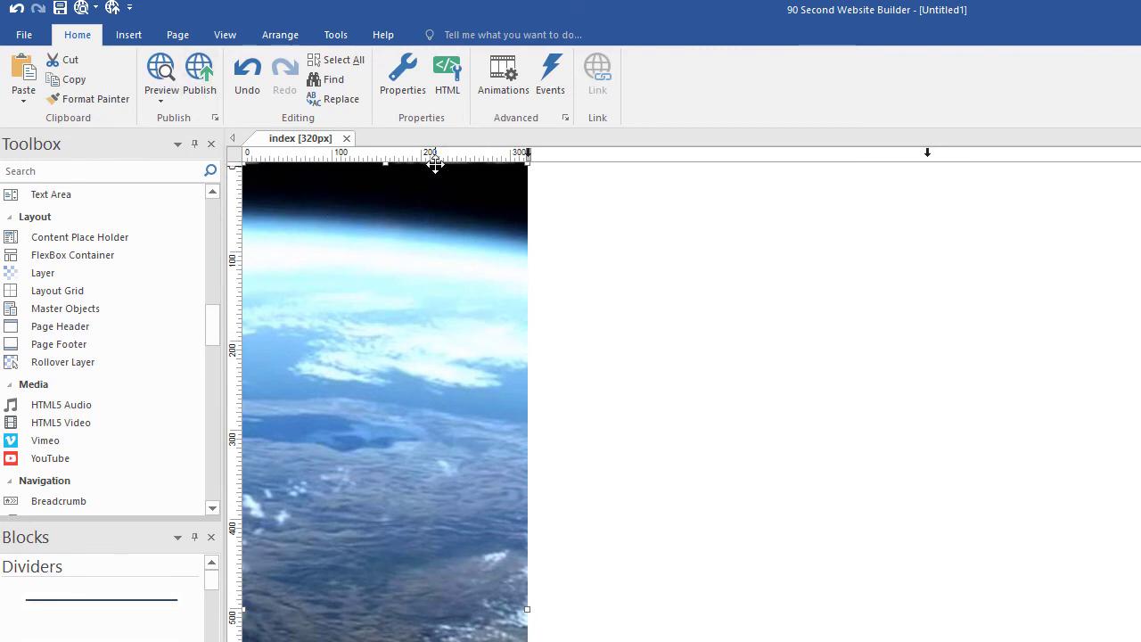
scroll(606, 329, "down", 5)
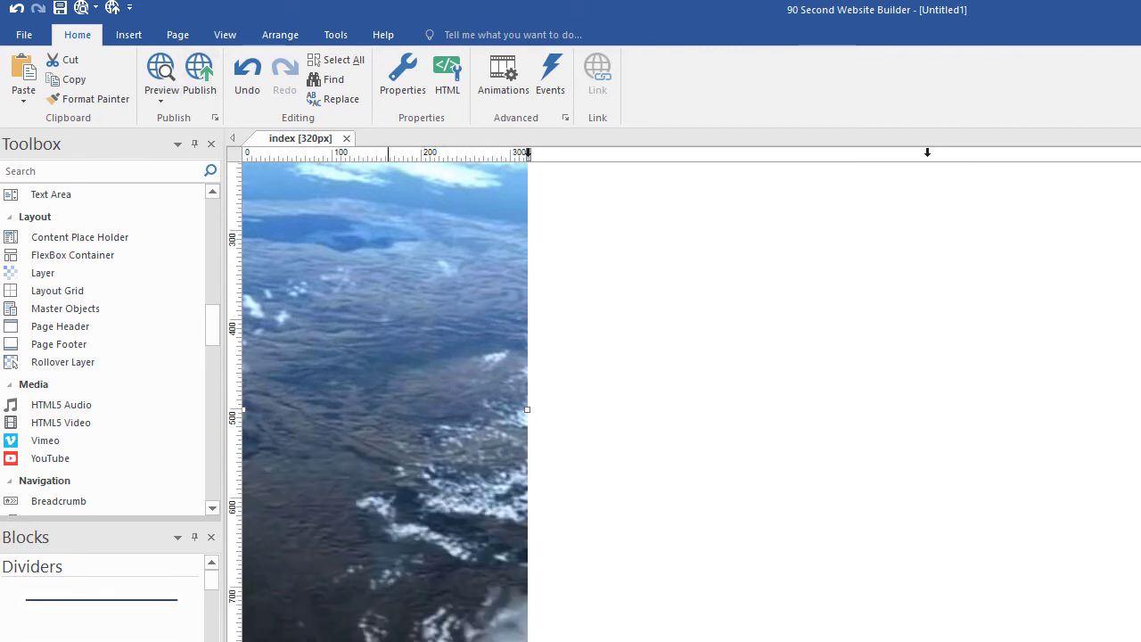
Shorten the earth video layer to about 400px tall.
left_click_drag(392, 639, 419, 389)
scroll(731, 372, "up", 5)
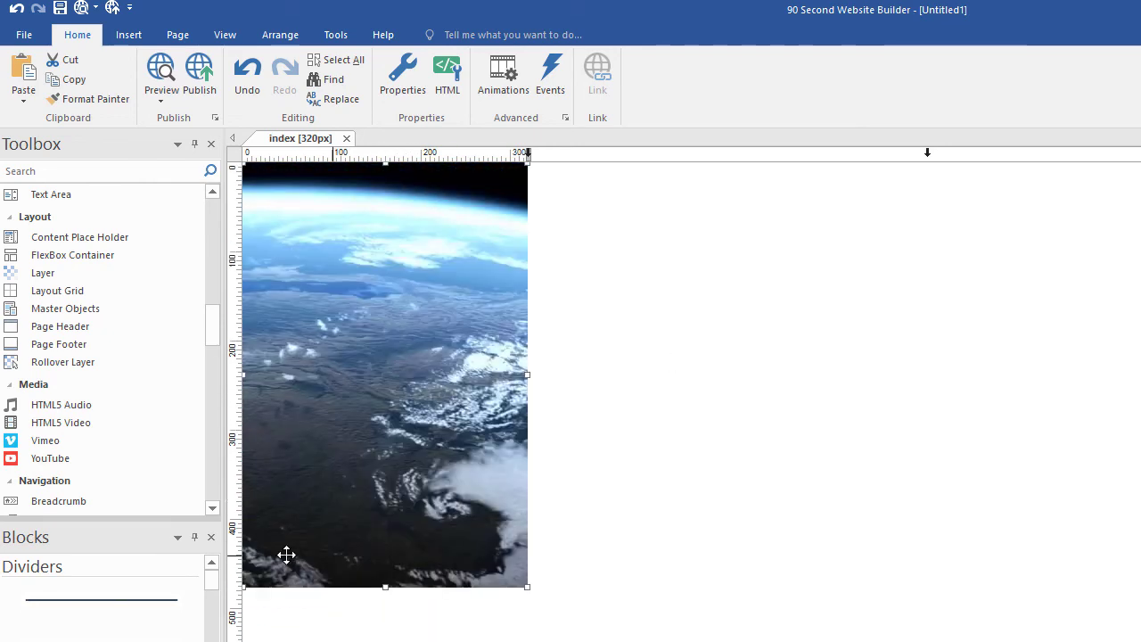
left_click_drag(386, 586, 422, 521)
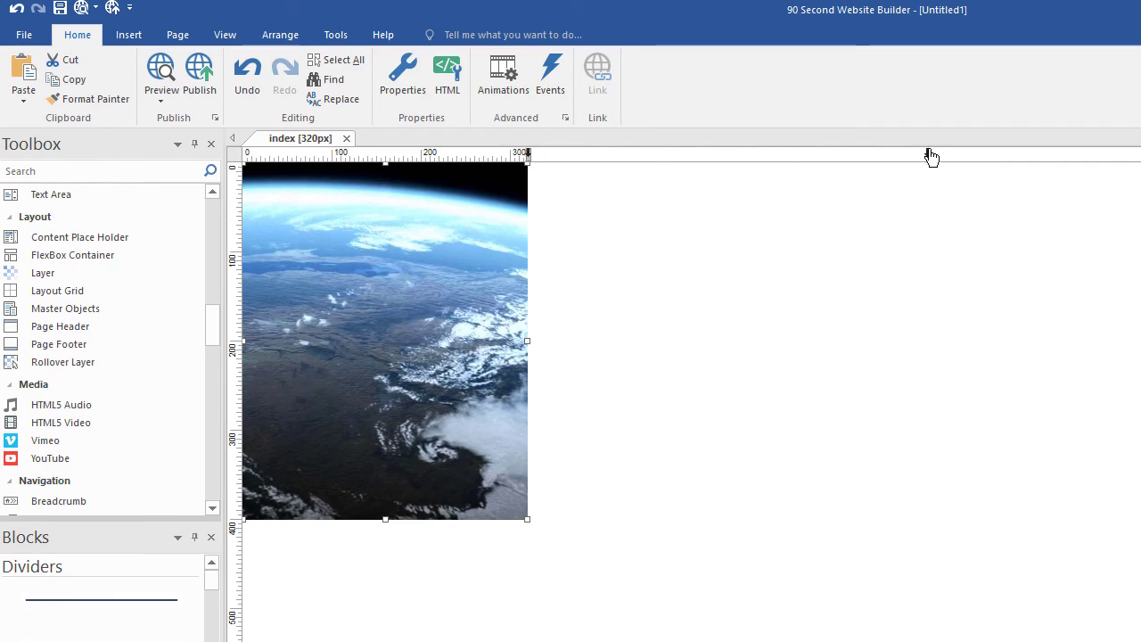
Reduce the earth video layer's height in the 768px breakpoint view.
left_click(928, 155)
scroll(580, 401, "down", 3)
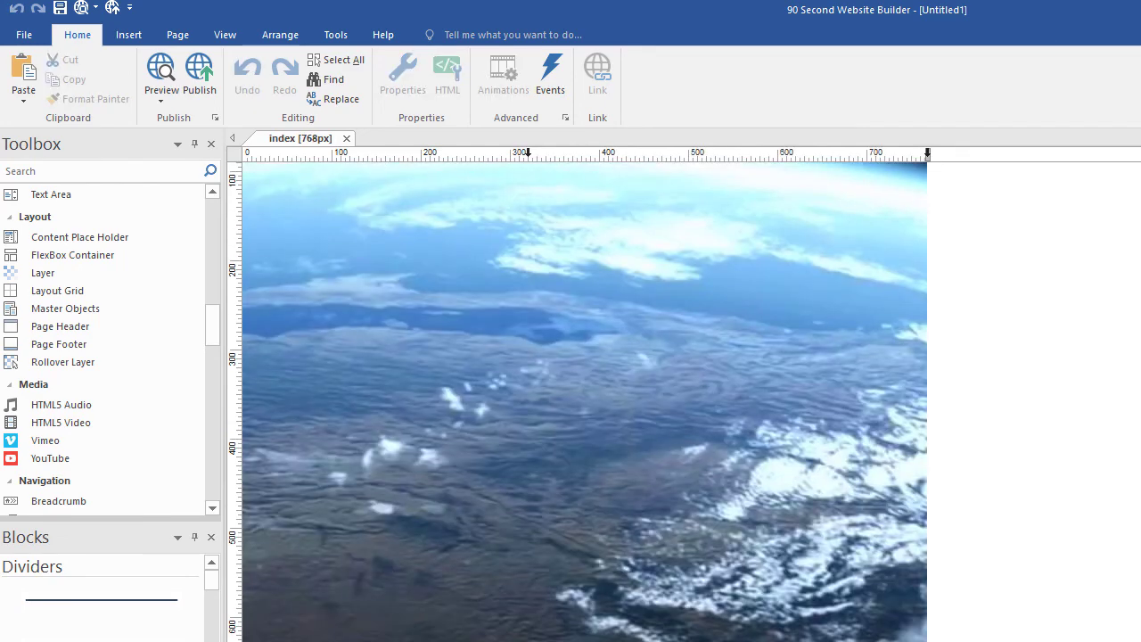
left_click(574, 401)
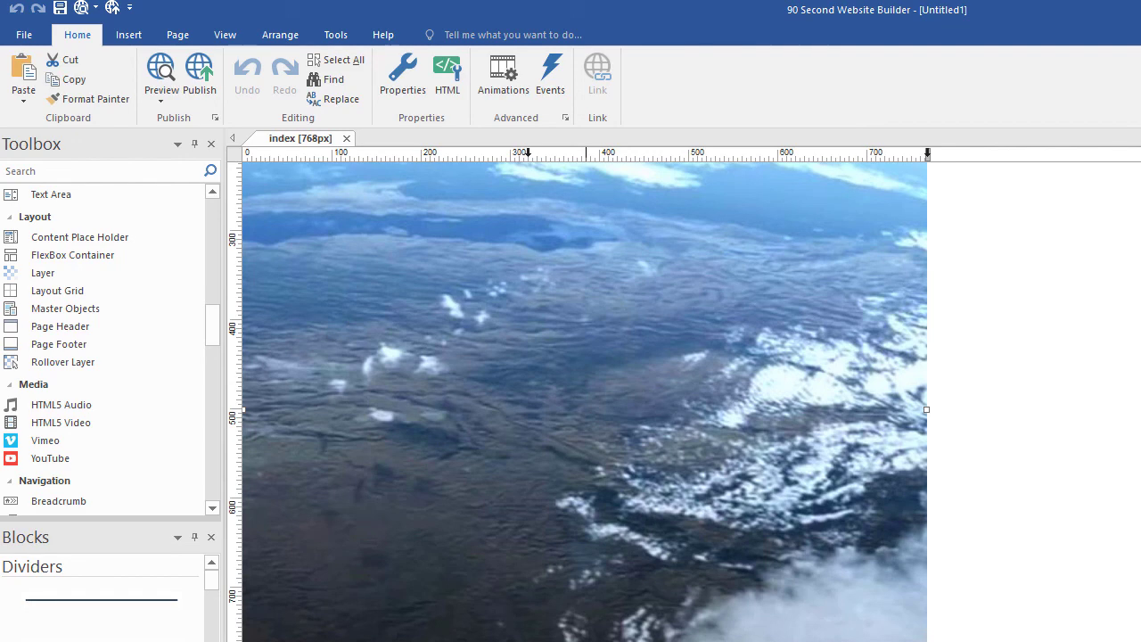
left_click_drag(585, 640, 586, 488)
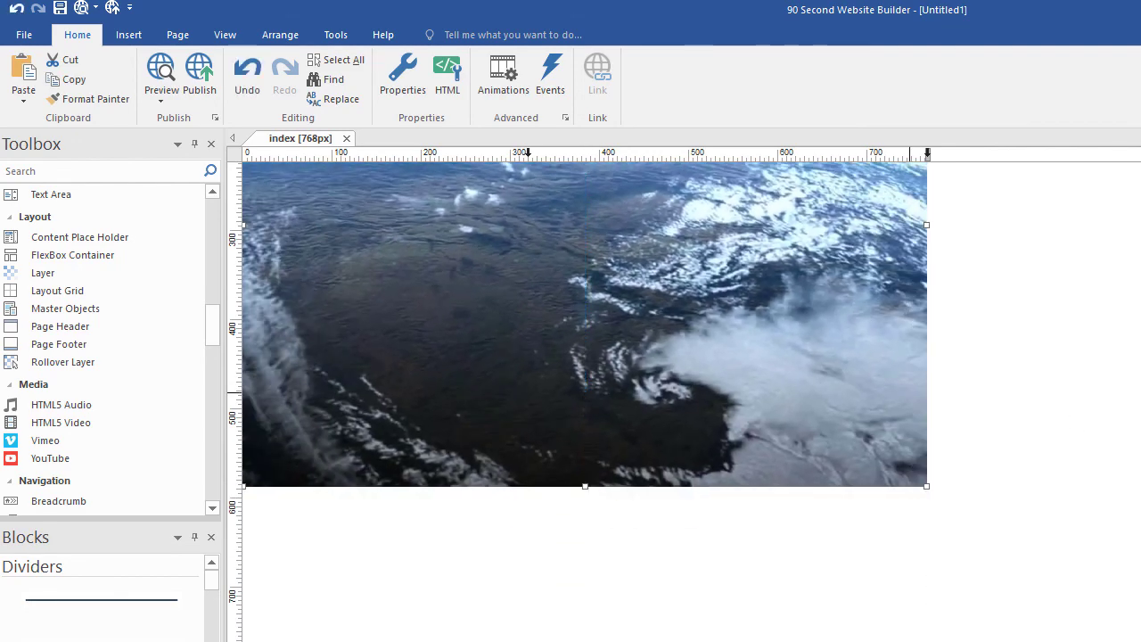
scroll(1117, 497, "up", 2)
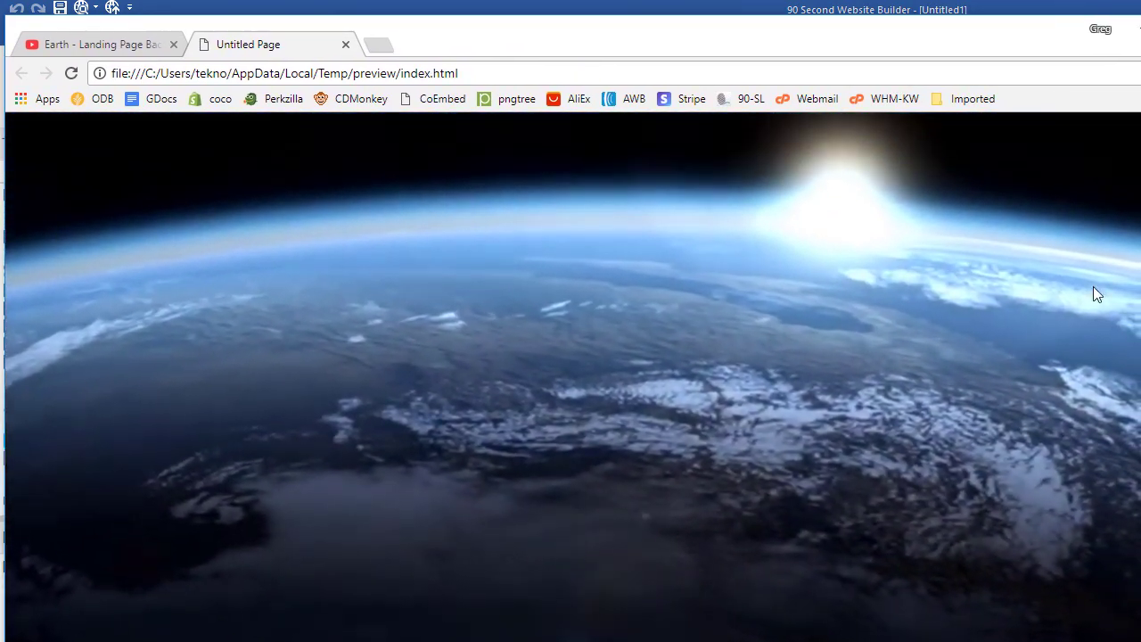
Narrow the Chrome preview window to test responsiveness, then move it aside to reveal the builder.
left_click_drag(1140, 279, 839, 298)
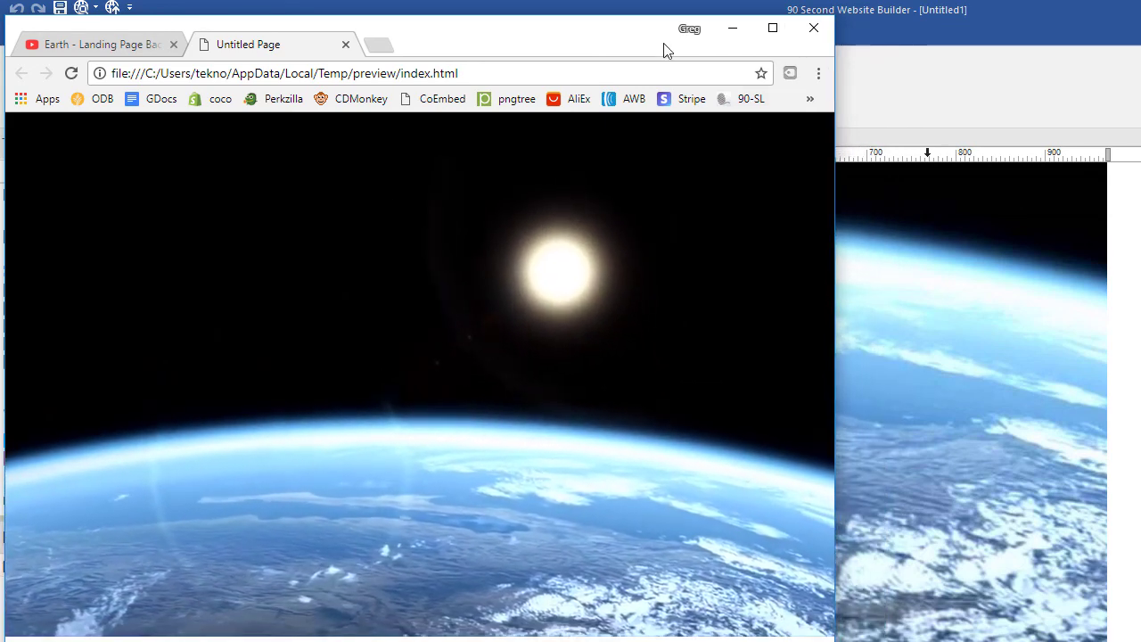
left_click_drag(586, 31, 645, 24)
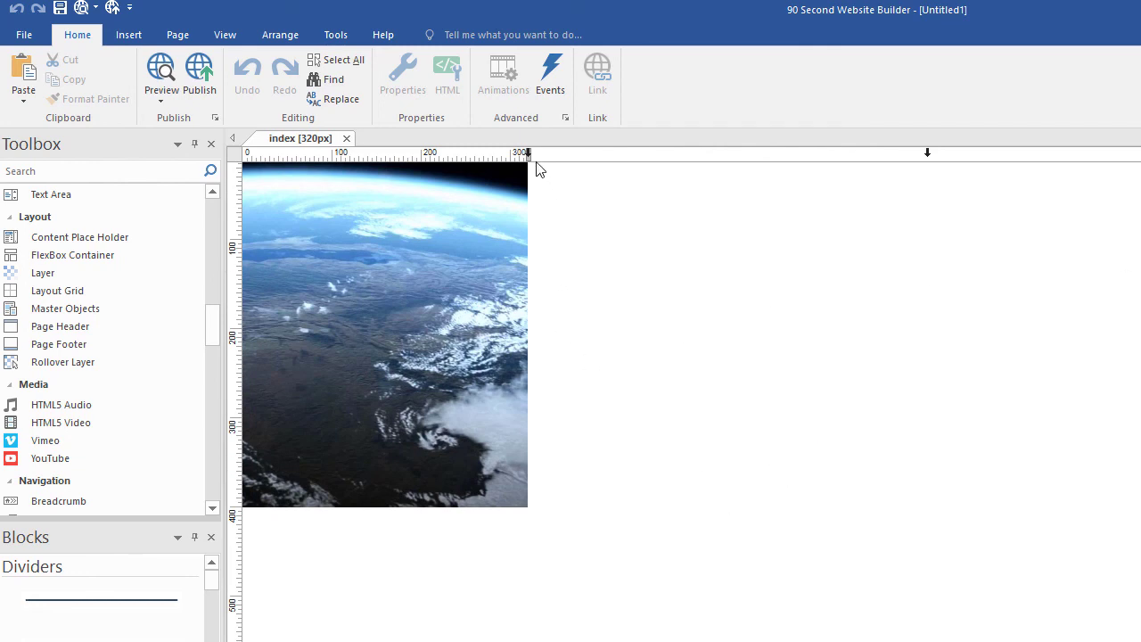
scroll(929, 402, "down", 2)
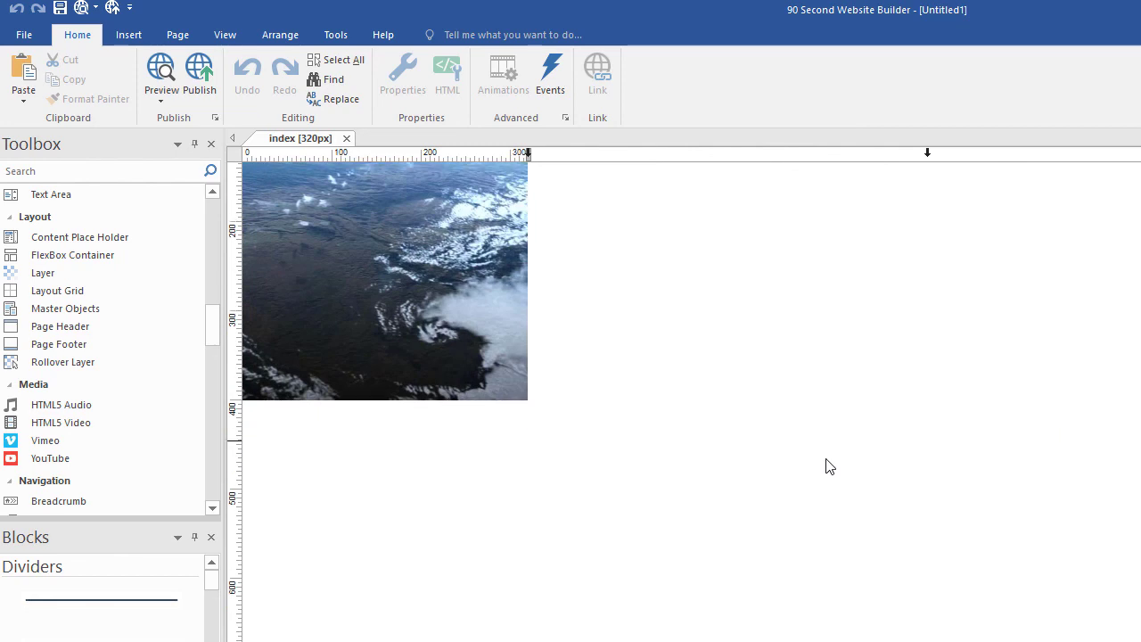
scroll(824, 470, "up", 3)
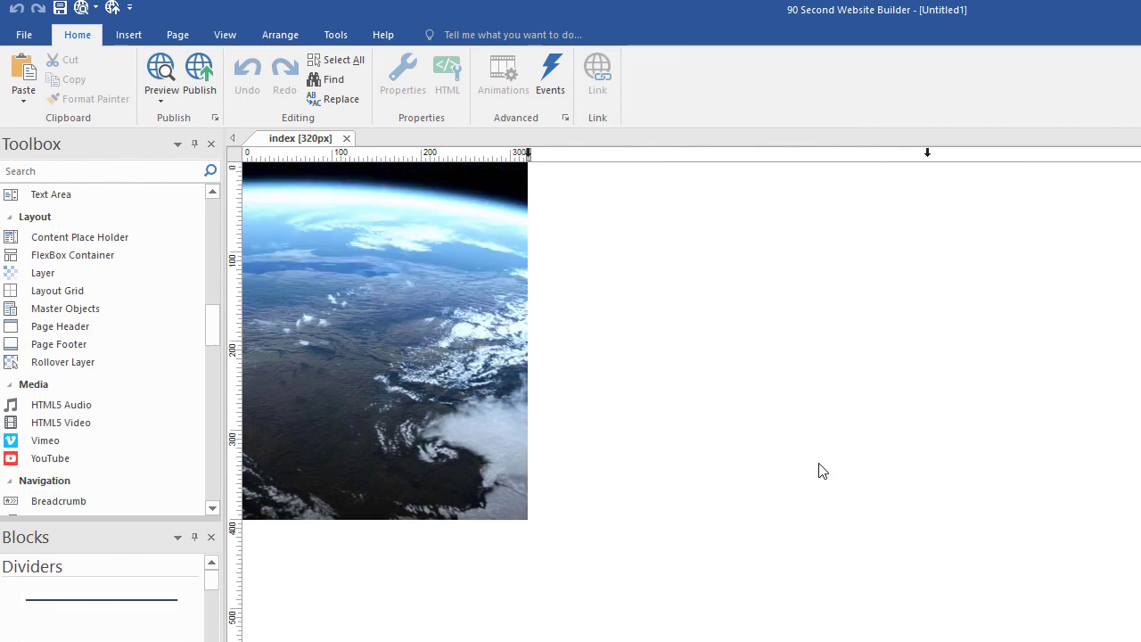
scroll(847, 403, "down", 4)
scroll(849, 405, "up", 4)
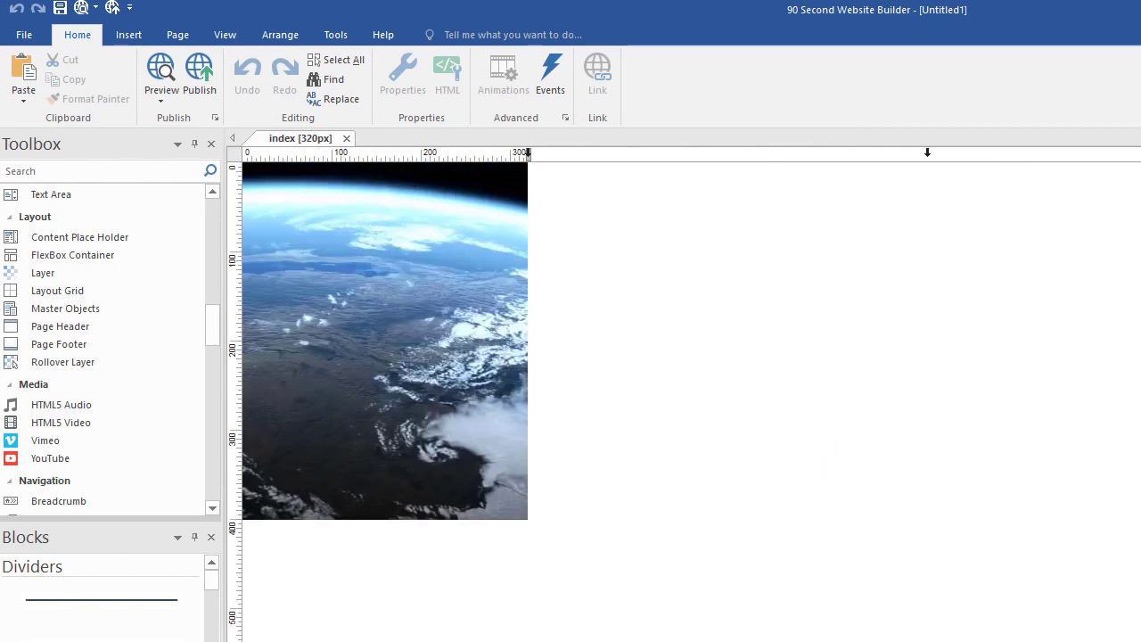